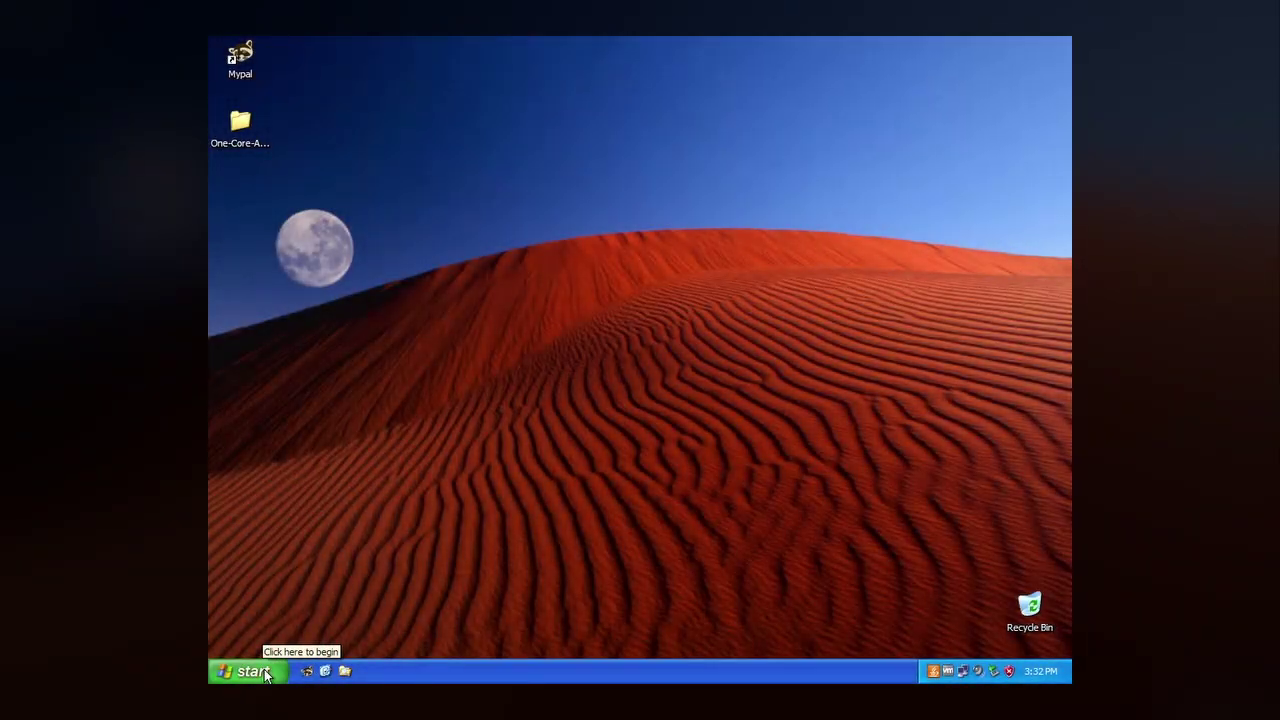
View My Computer's System Properties to confirm Windows XP Professional Service Pack 3
{"action": "left_click", "coordinate": [250, 671]}
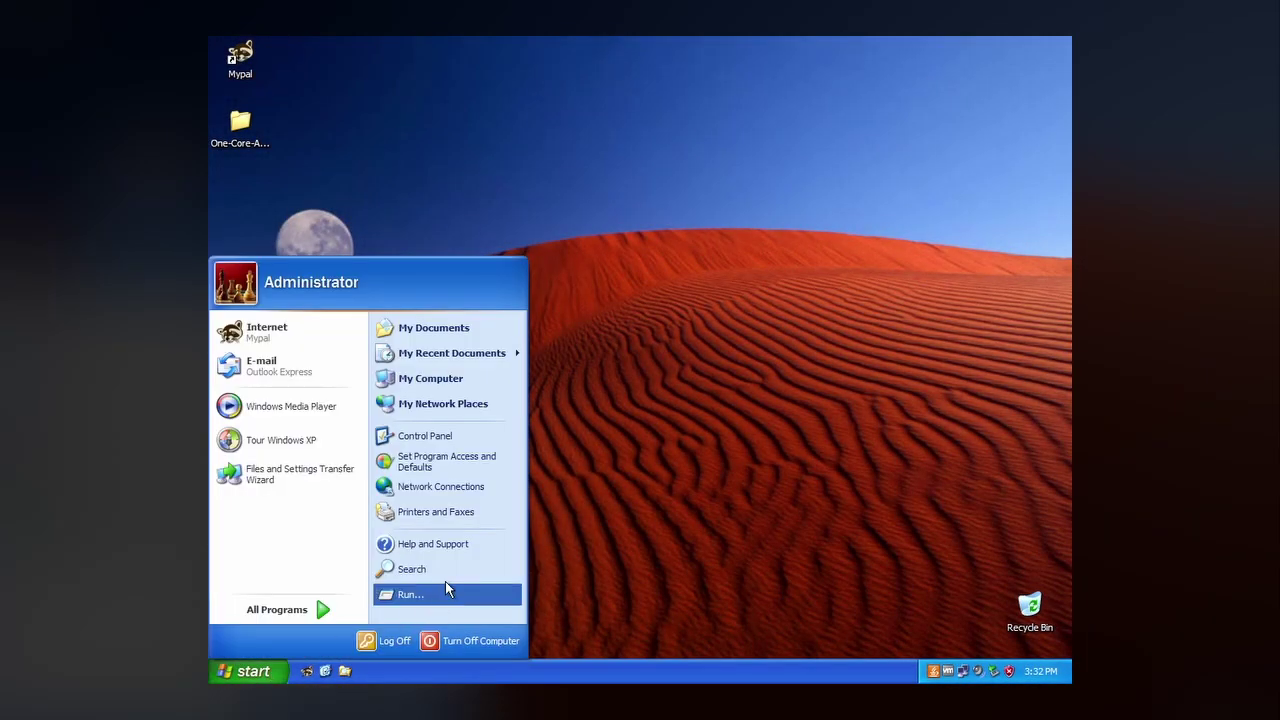
{"action": "right_click", "coordinate": [491, 378]}
{"action": "left_click", "coordinate": [560, 516]}
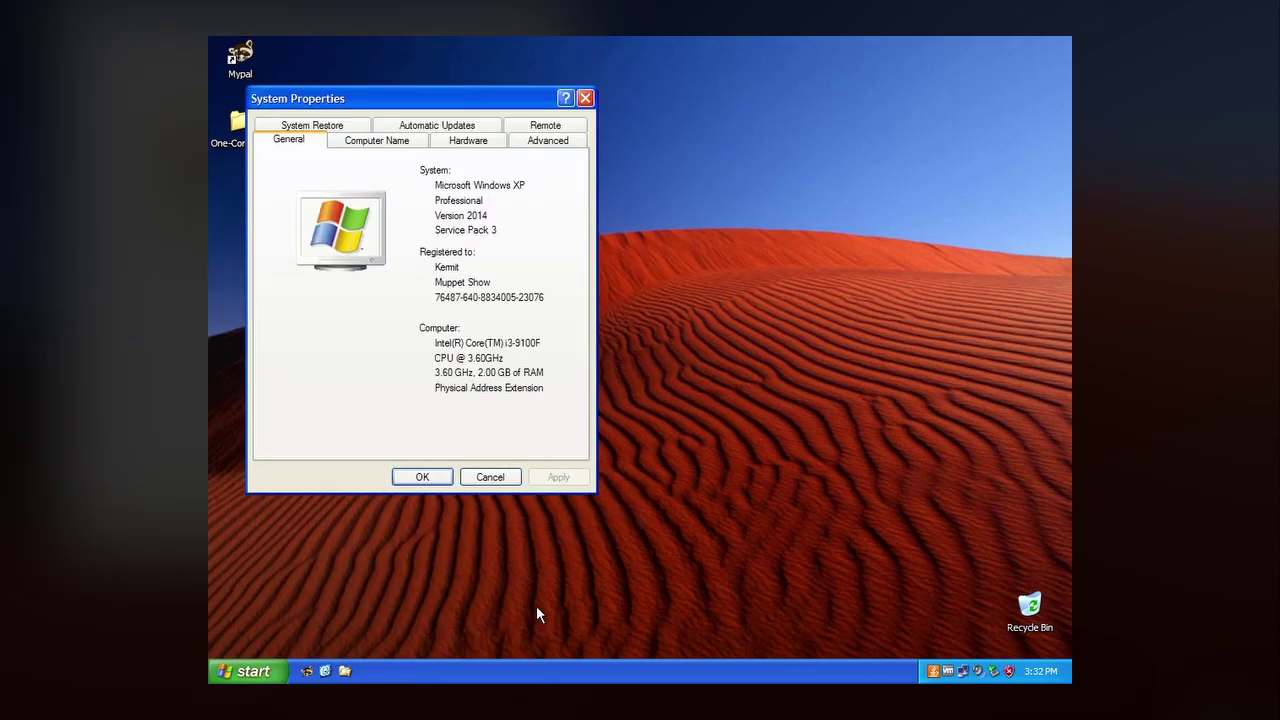
{"action": "left_click", "coordinate": [425, 477]}
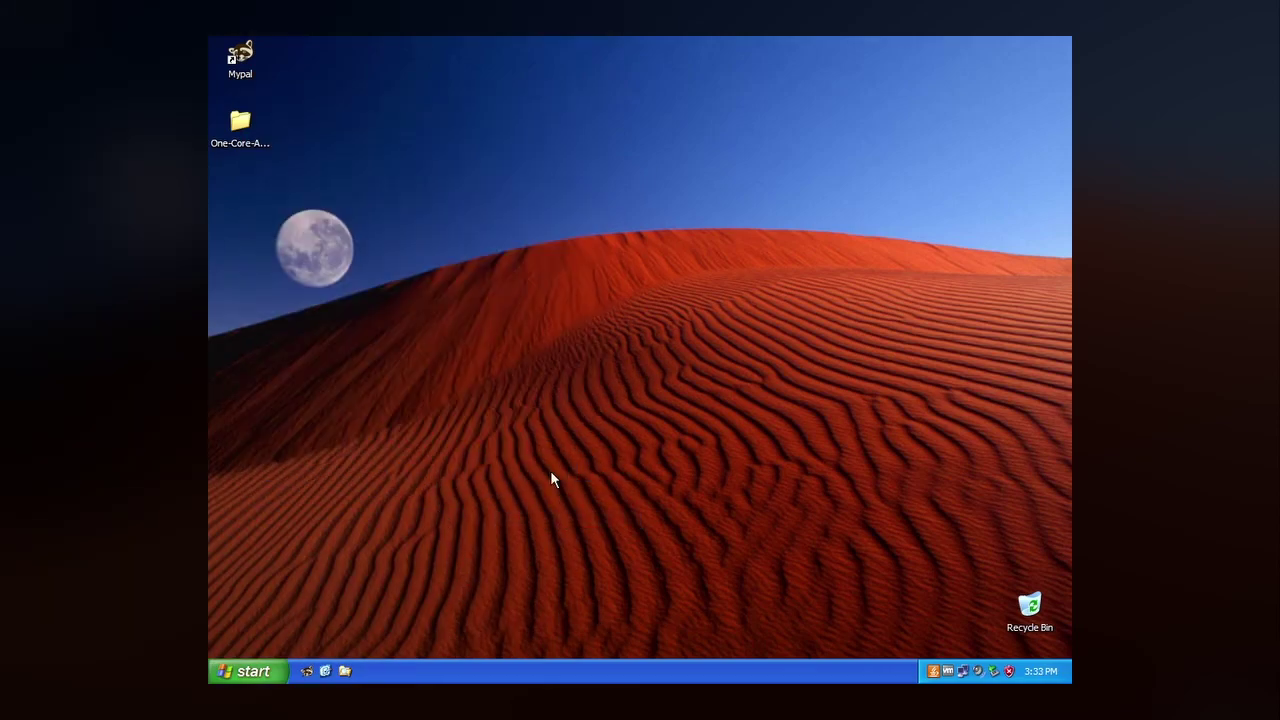
Open the desktop One-Core-API folder, then One-Core-API-Binaries-master and its Packages folder
{"action": "double_click", "coordinate": [239, 124]}
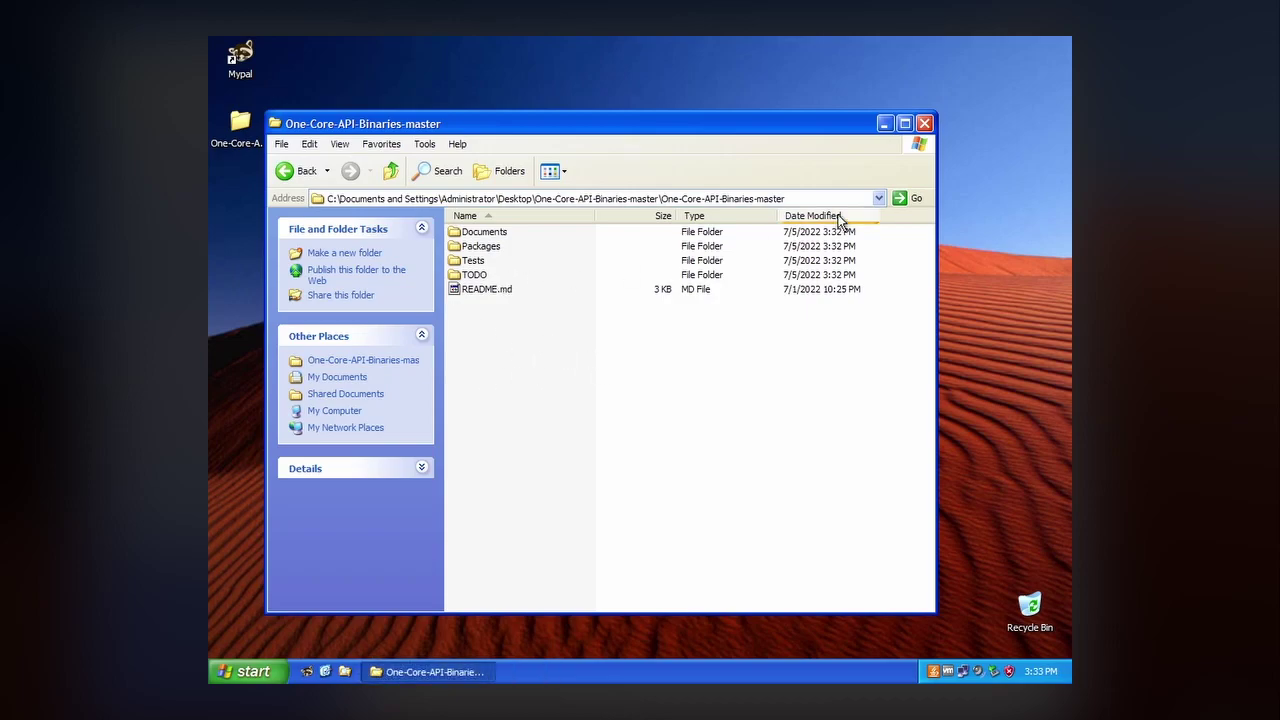
{"action": "left_click", "coordinate": [924, 123]}
{"action": "double_click", "coordinate": [236, 122]}
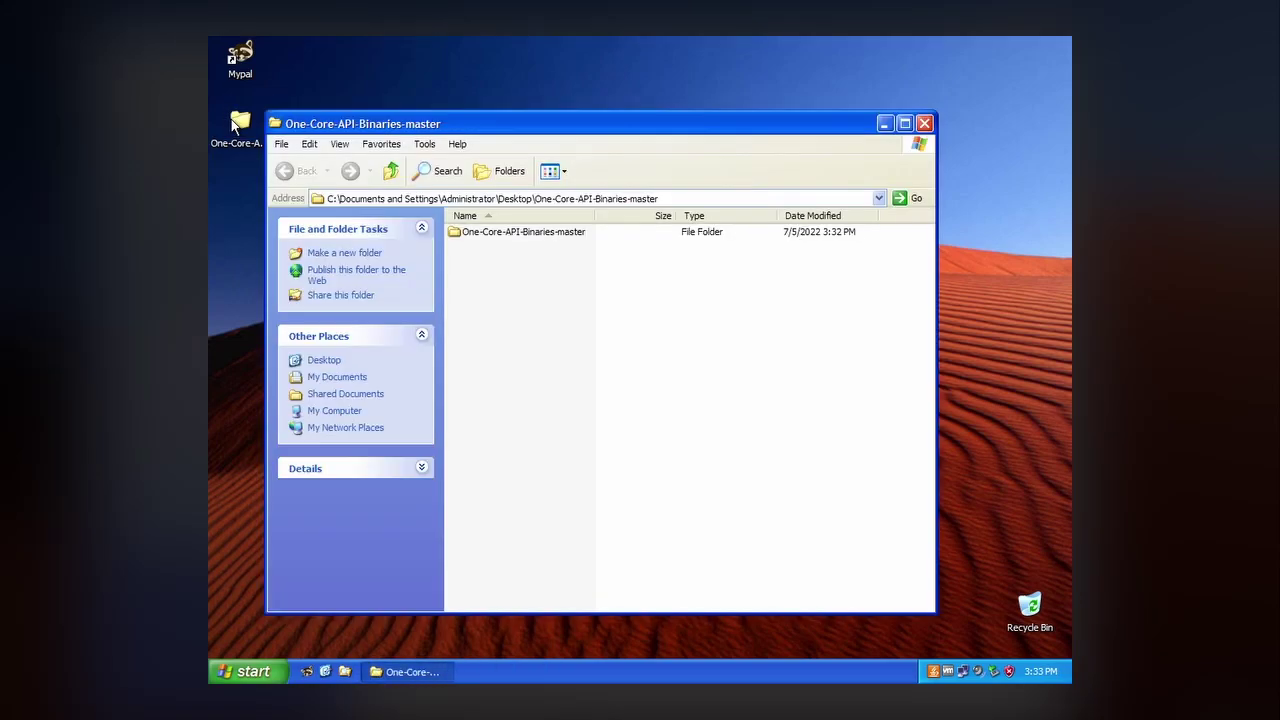
{"action": "double_click", "coordinate": [511, 238]}
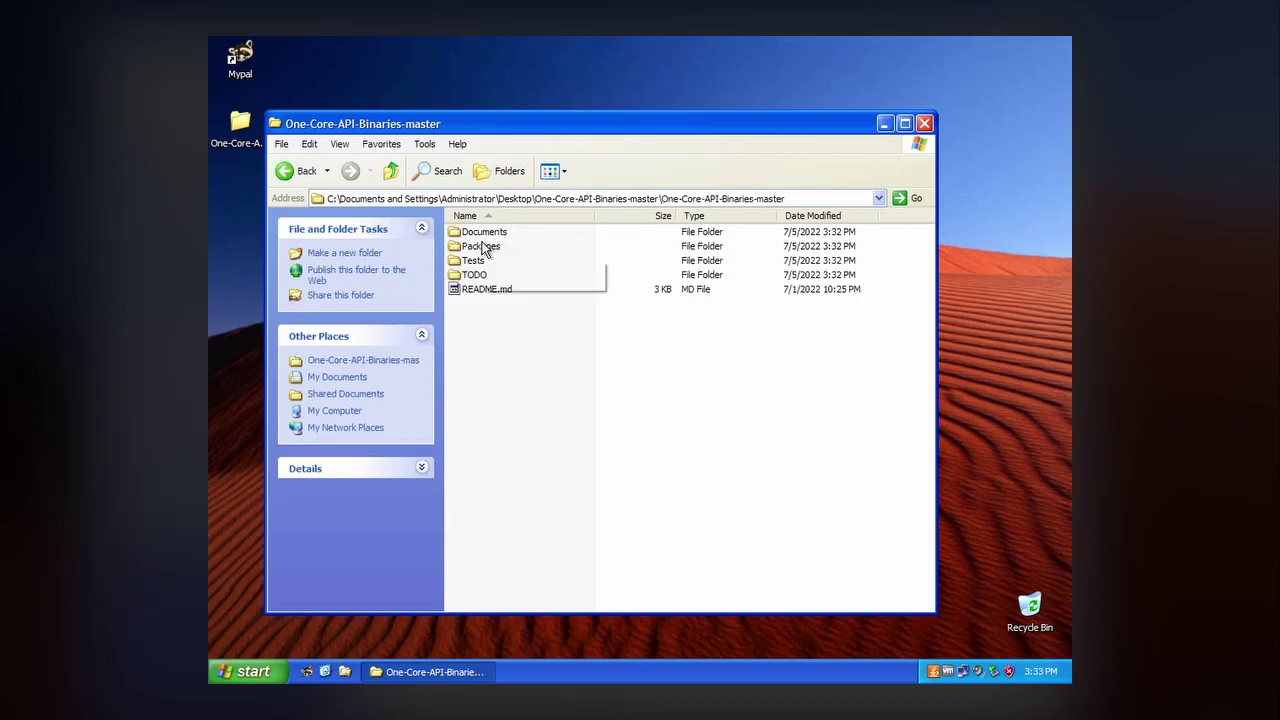
{"action": "double_click", "coordinate": [478, 246]}
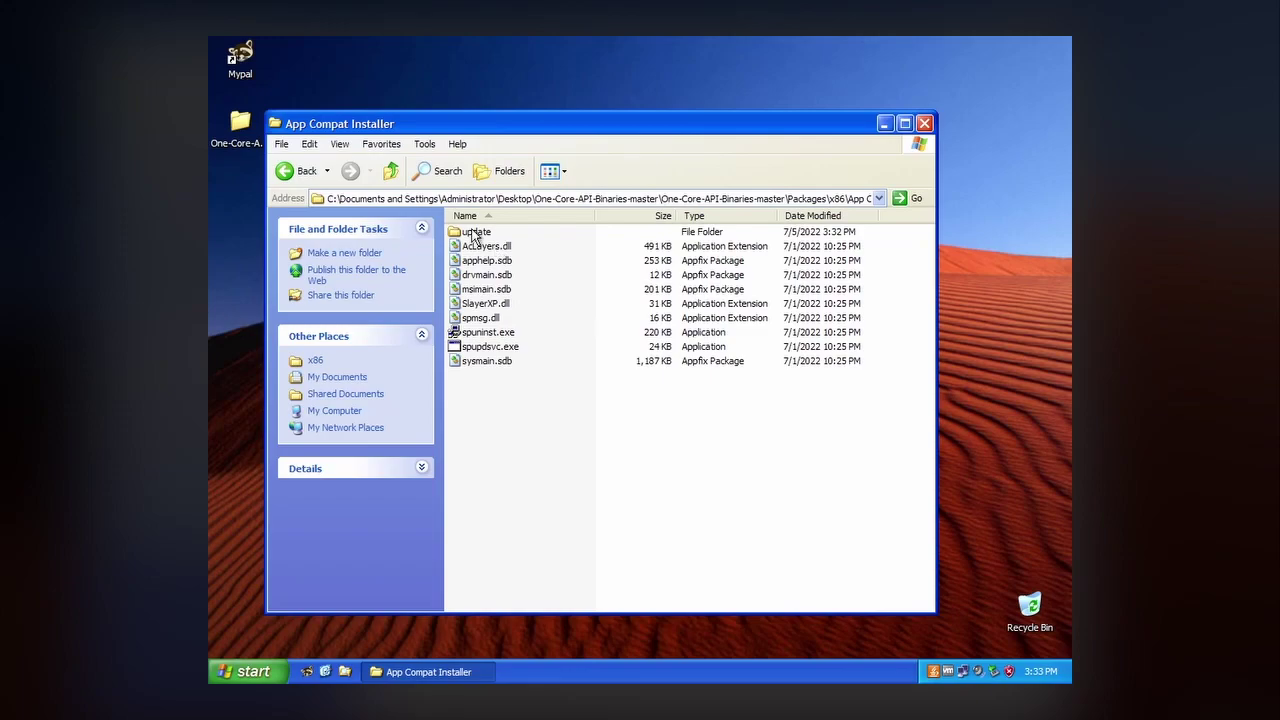
Run update.exe and install the AppCompat, Additional Dlls, D3D Runtime and API-SETS updates, accepting licences
{"action": "double_click", "coordinate": [472, 233]}
{"action": "double_click", "coordinate": [486, 261]}
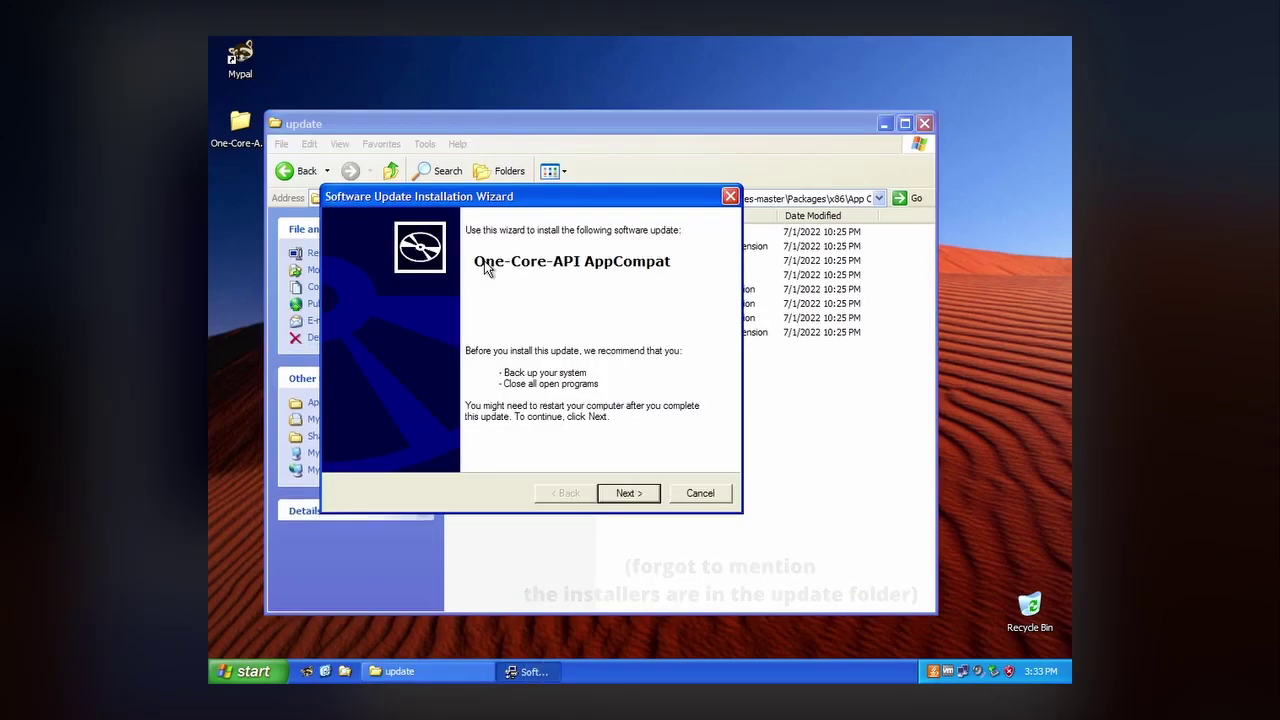
{"action": "left_click", "coordinate": [631, 490]}
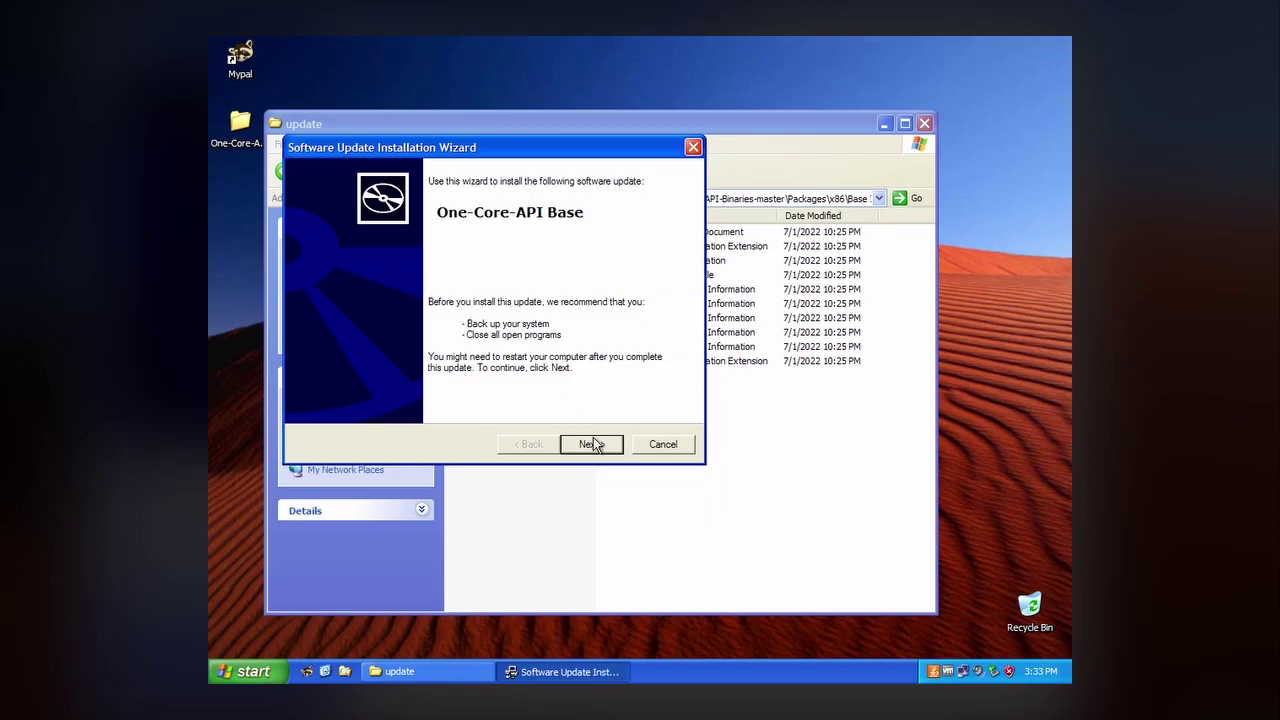
{"action": "left_click", "coordinate": [594, 443]}
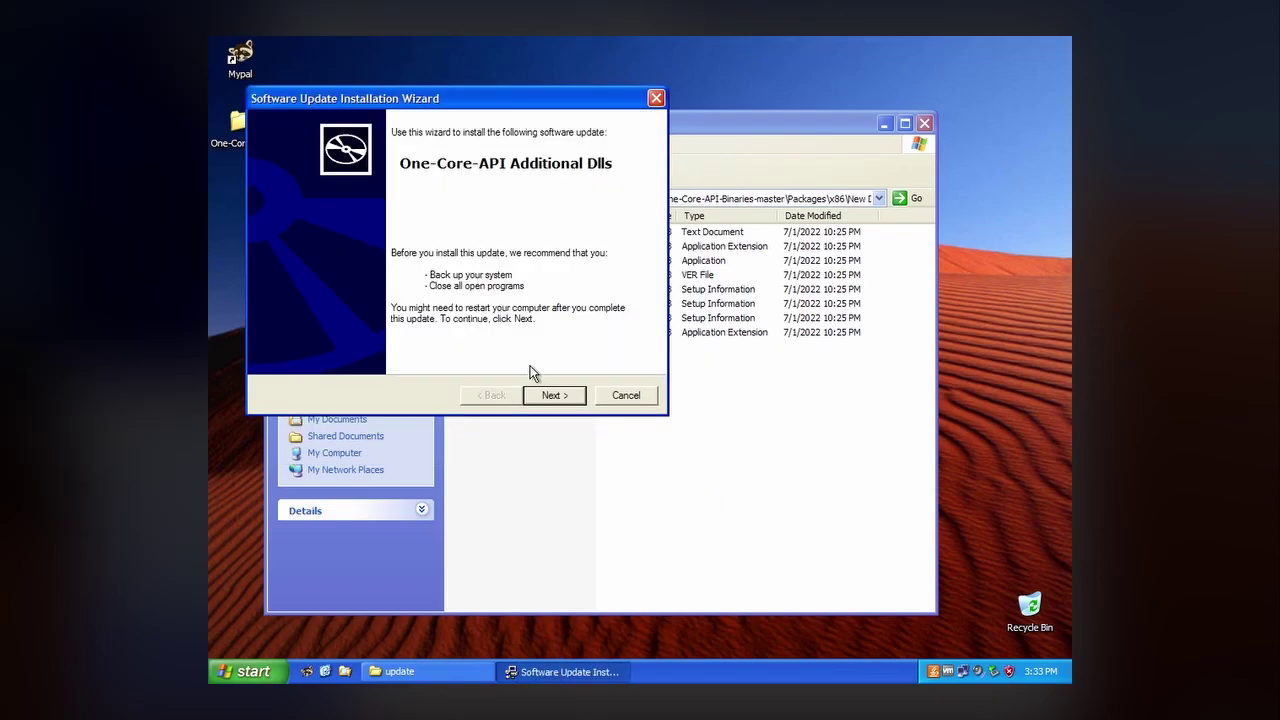
{"action": "left_click", "coordinate": [555, 395]}
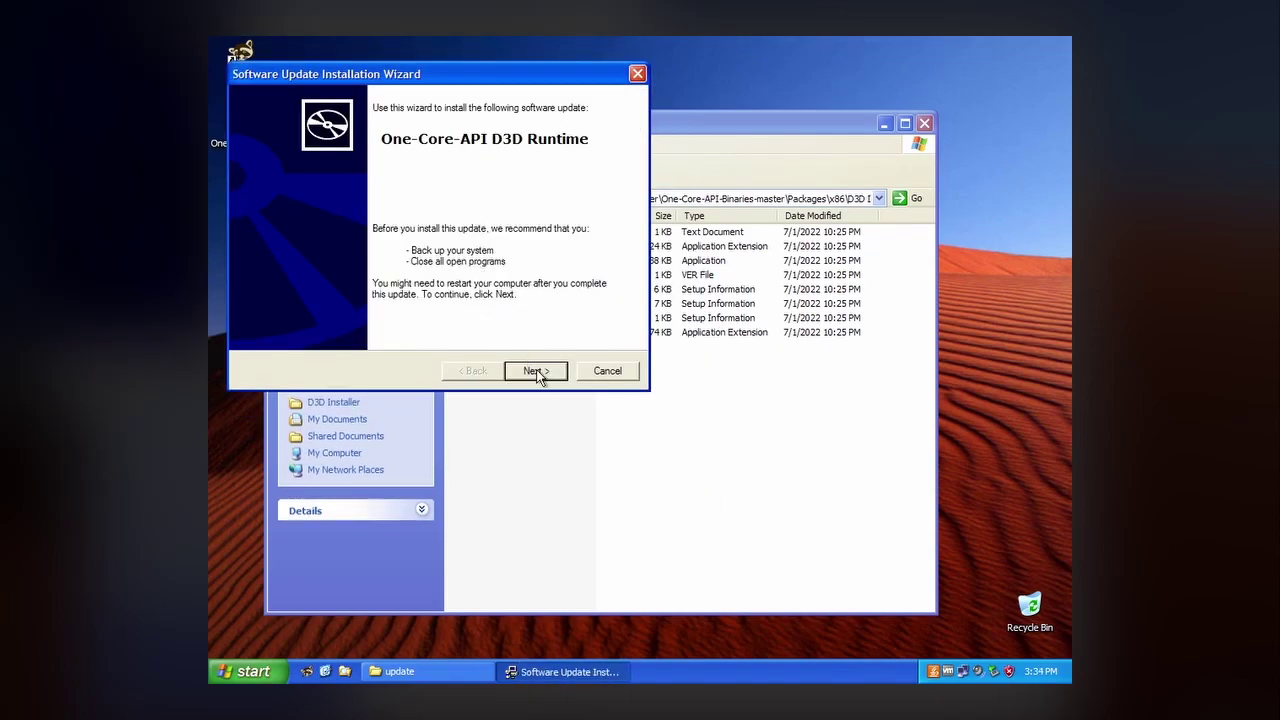
{"action": "left_click", "coordinate": [538, 373]}
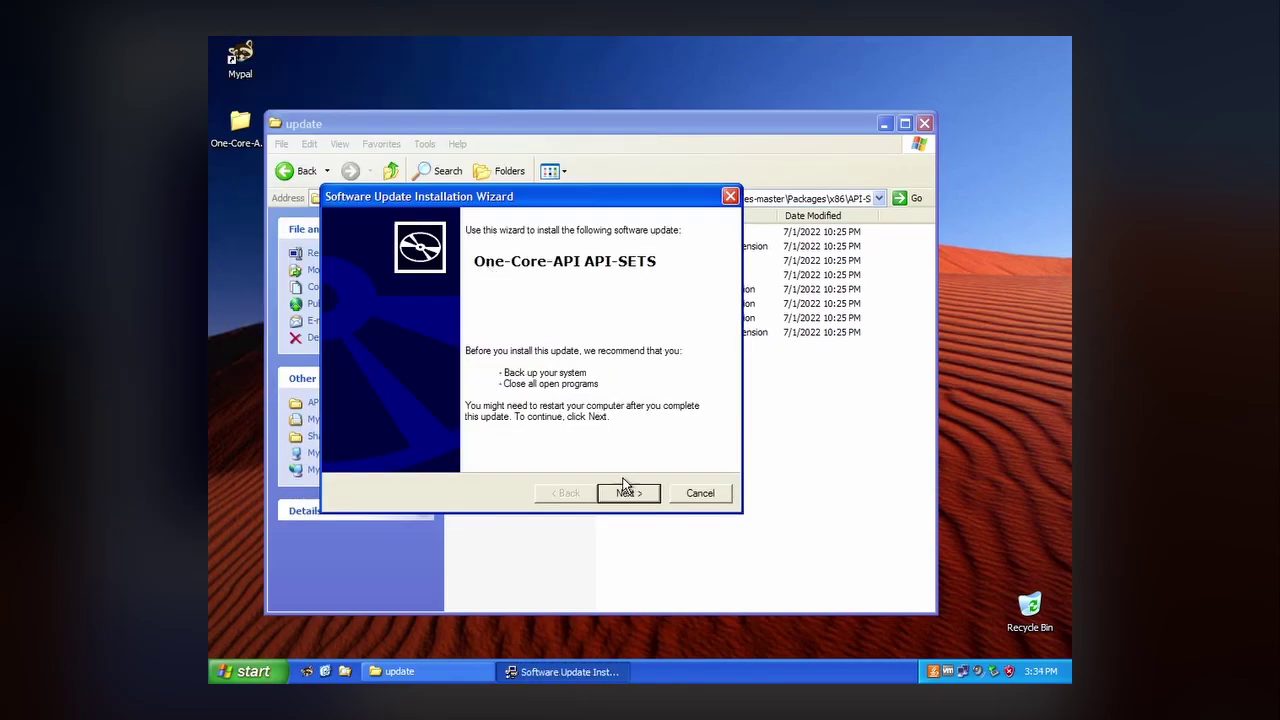
{"action": "left_click", "coordinate": [624, 490]}
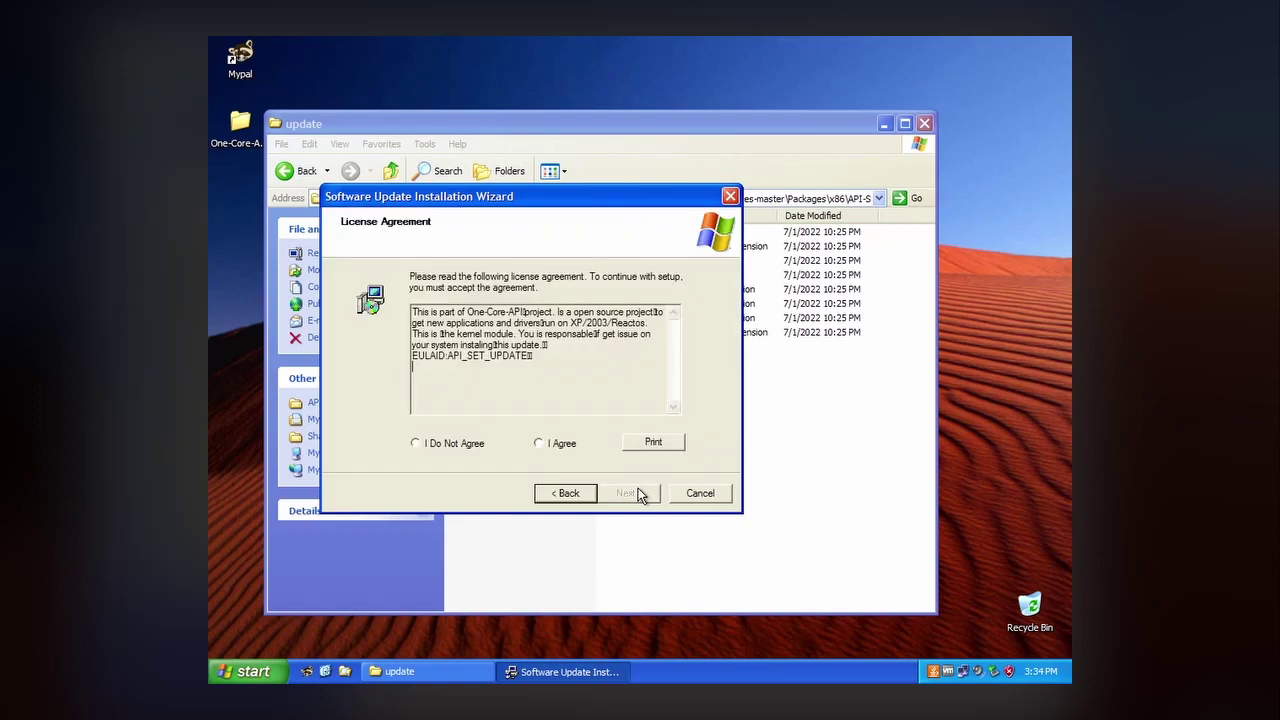
{"action": "left_click", "coordinate": [562, 444]}
{"action": "left_click", "coordinate": [635, 496]}
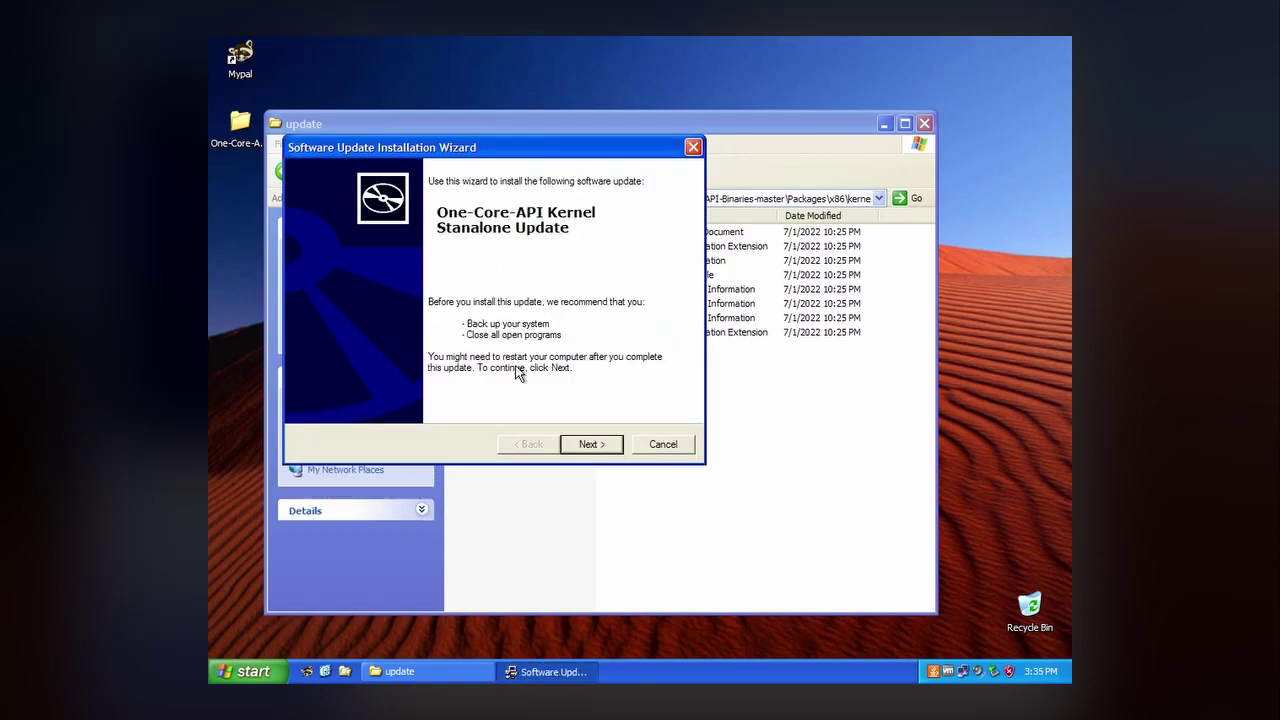
Install the Kernel Standalone Update with its licence accepted, then restart the computer
{"action": "left_click", "coordinate": [592, 446]}
{"action": "left_click", "coordinate": [522, 396]}
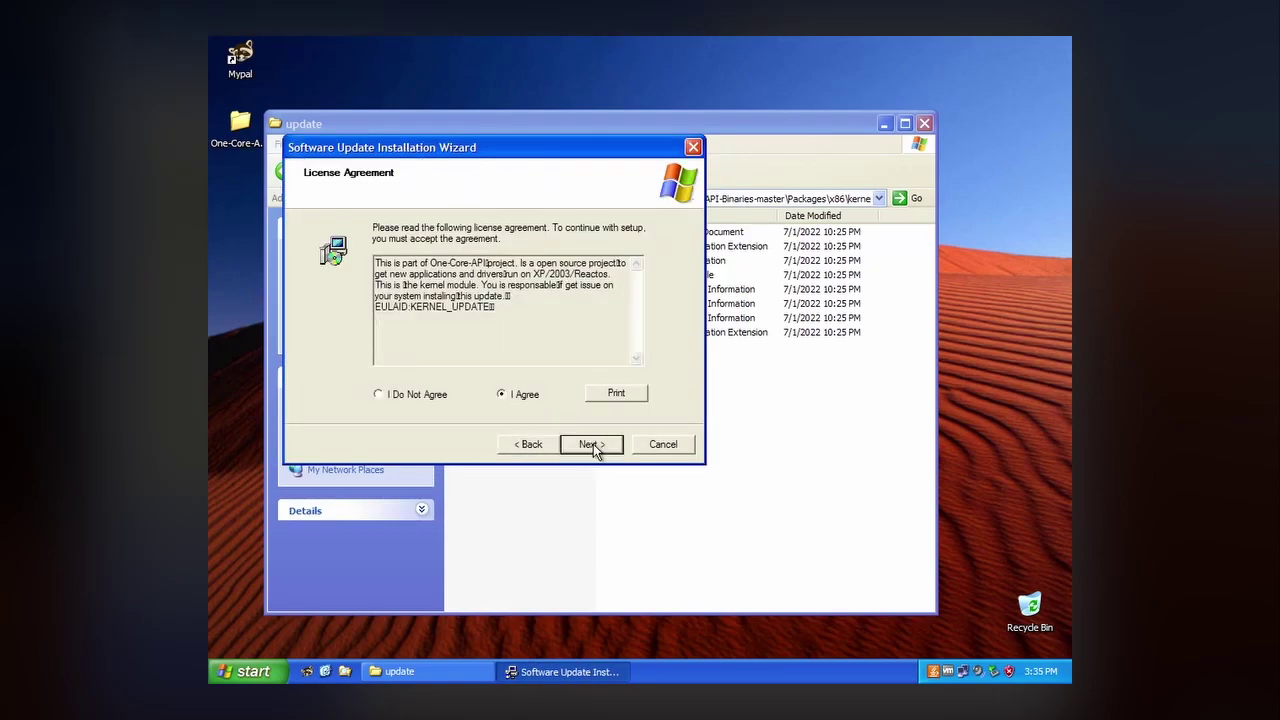
{"action": "left_click", "coordinate": [592, 445]}
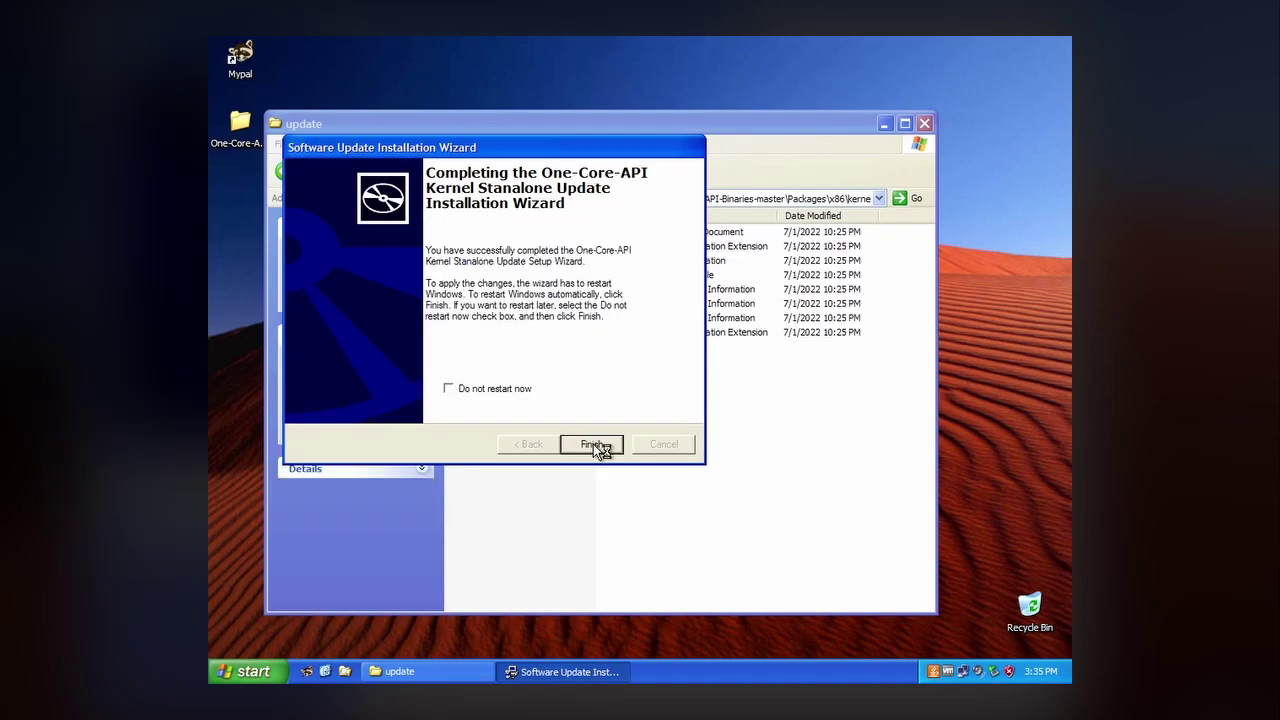
{"action": "left_click", "coordinate": [593, 444]}
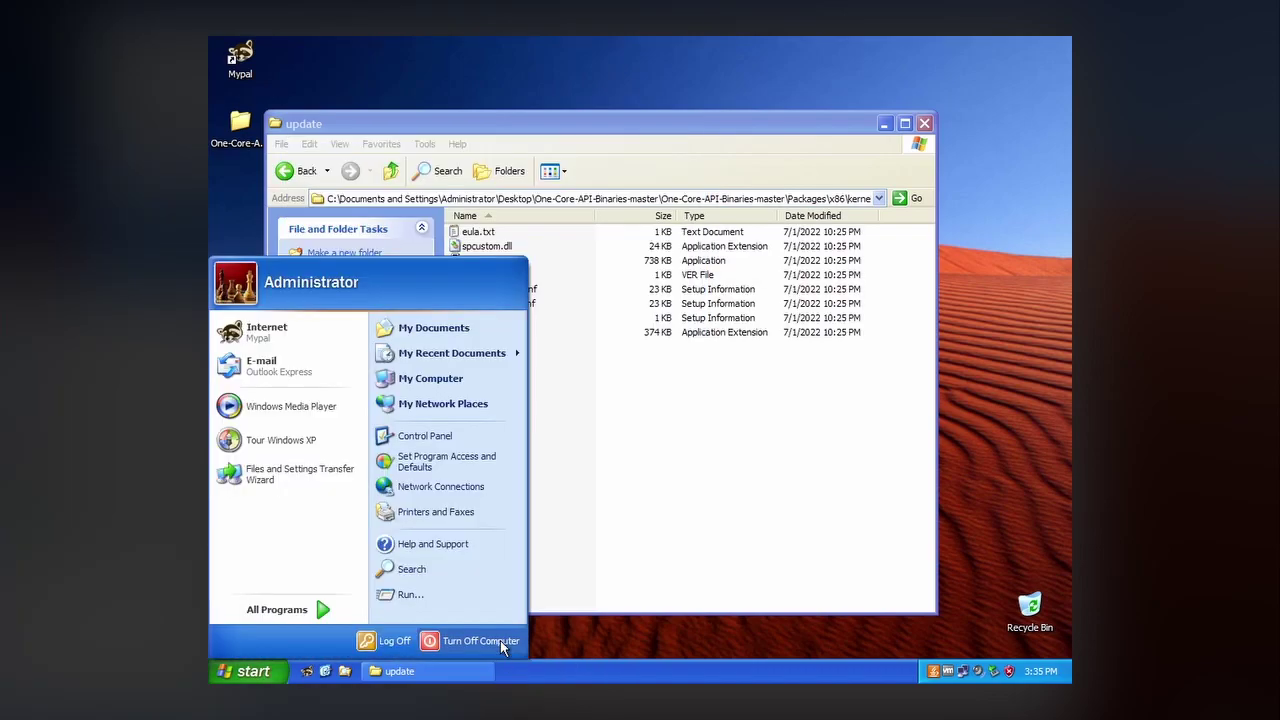
{"action": "left_click", "coordinate": [500, 643]}
{"action": "left_click", "coordinate": [716, 293]}
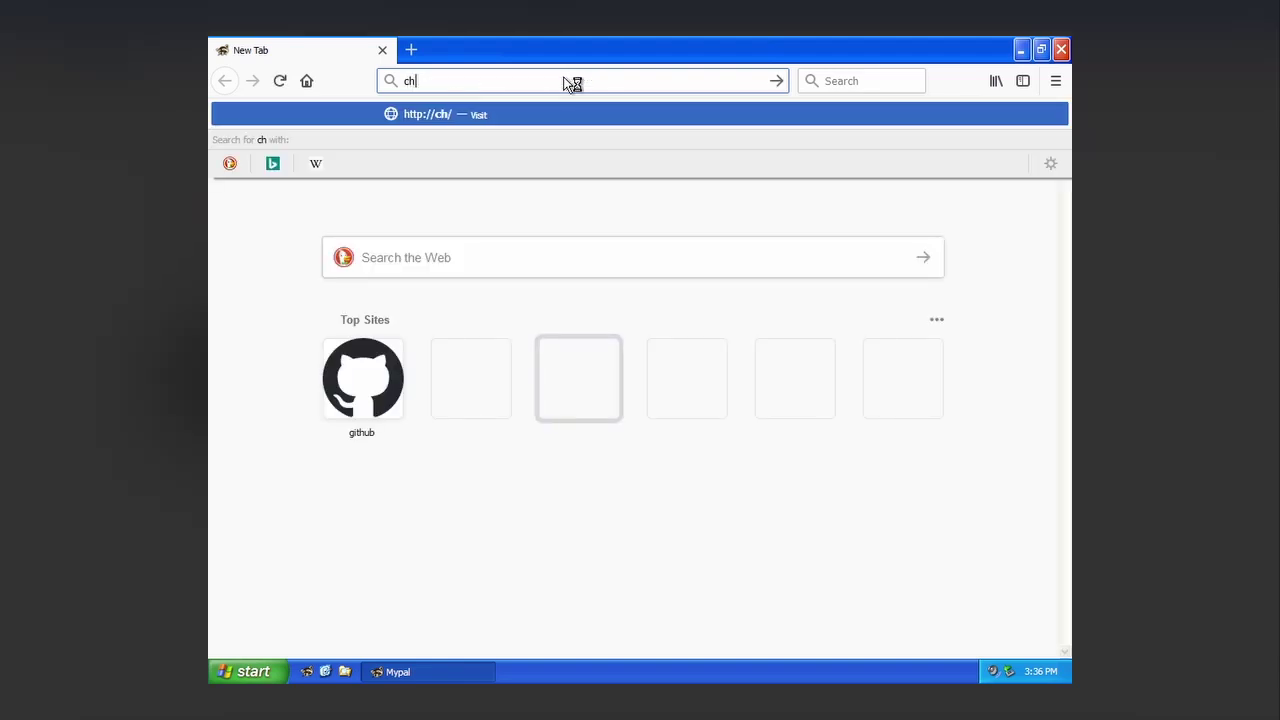
Save the ungoogled-chromium-100.0.4896.62-1_Win32.7z archive from chromium.woolyss.com and extract it with 7-Zip
{"action": "type", "text": ".woolyss.com"}
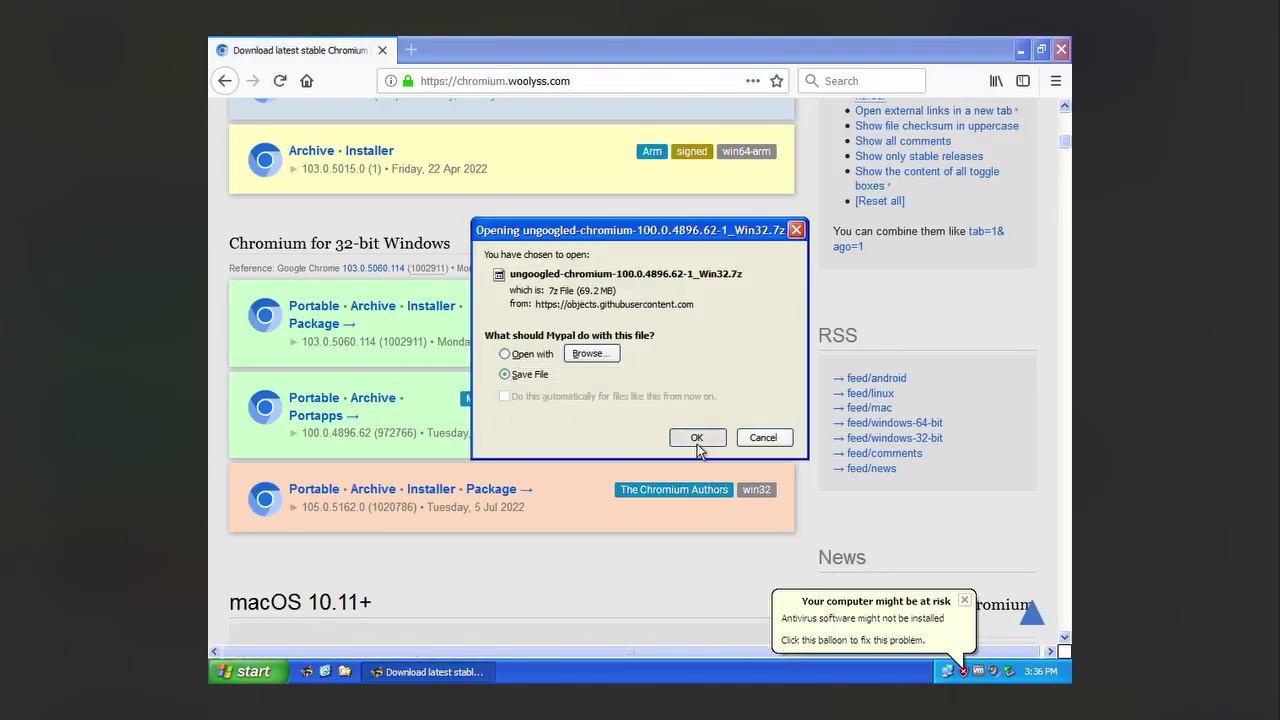
{"action": "left_click", "coordinate": [697, 441]}
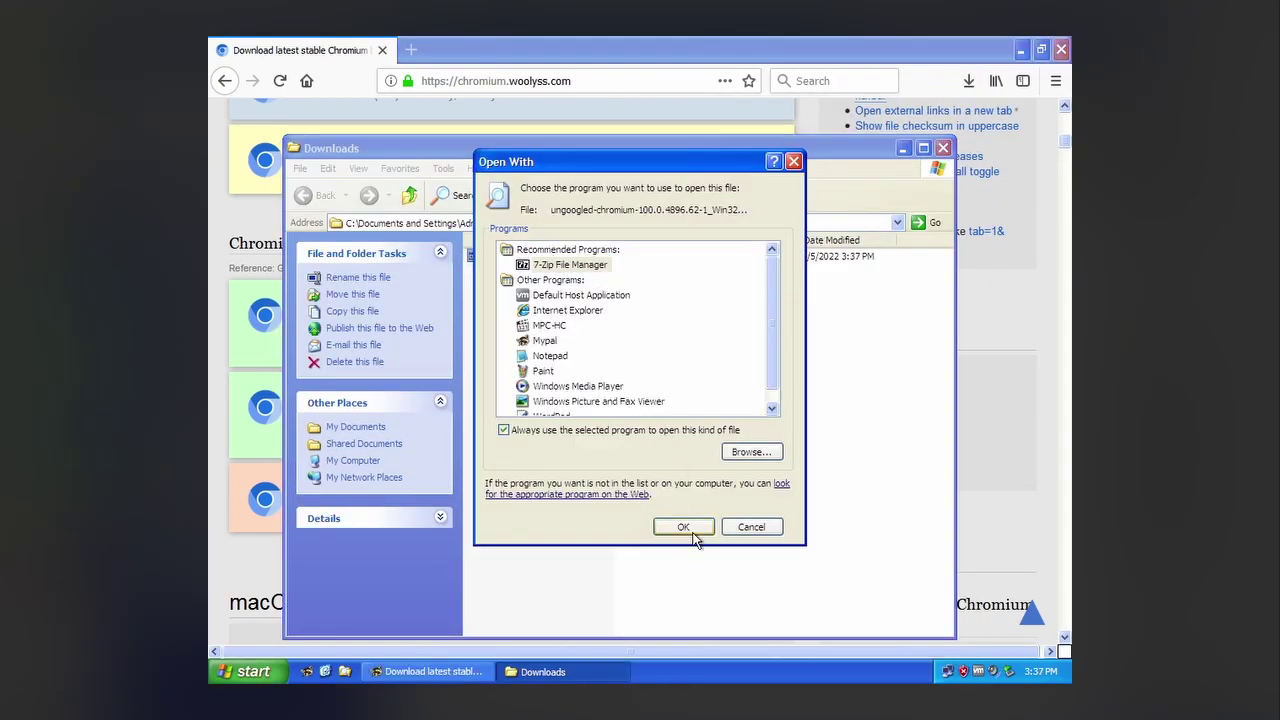
{"action": "left_click", "coordinate": [694, 531]}
{"action": "left_click", "coordinate": [339, 205]}
{"action": "key", "text": "Return"}
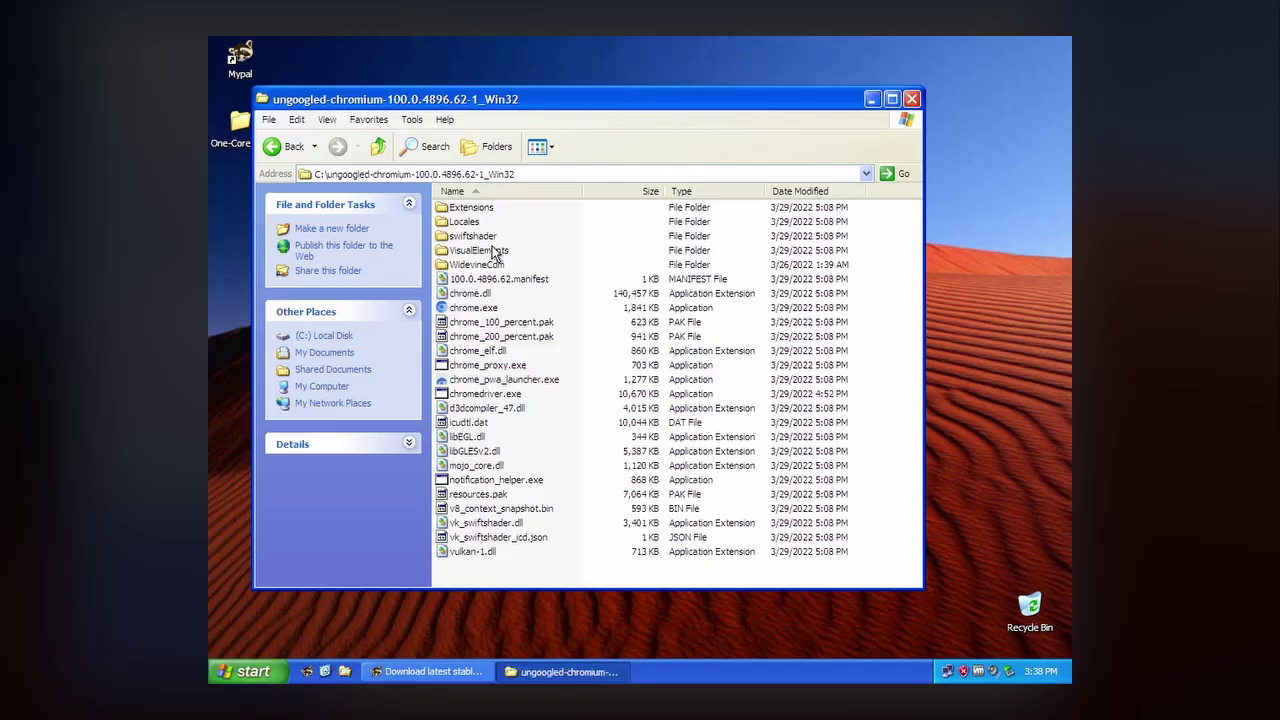
Create a desktop shortcut to chrome.exe and close the ungoogled-chromium folder
{"action": "right_click", "coordinate": [477, 308]}
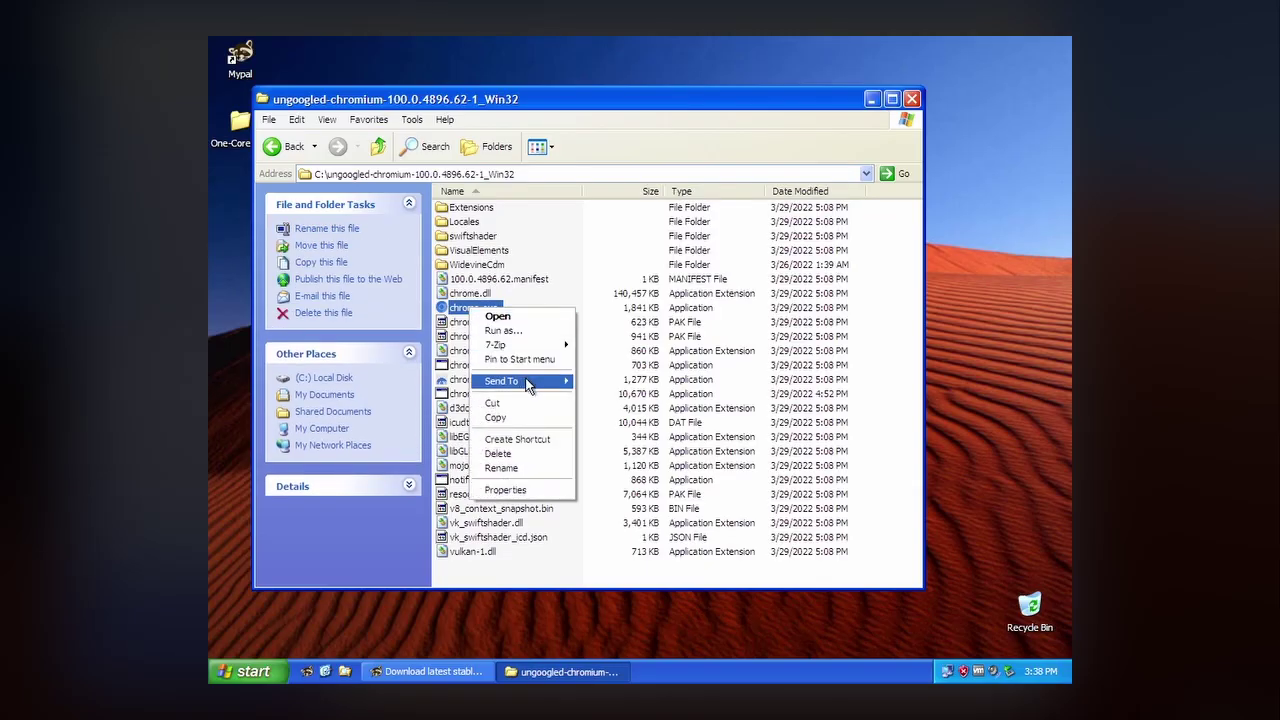
{"action": "left_click", "coordinate": [639, 395]}
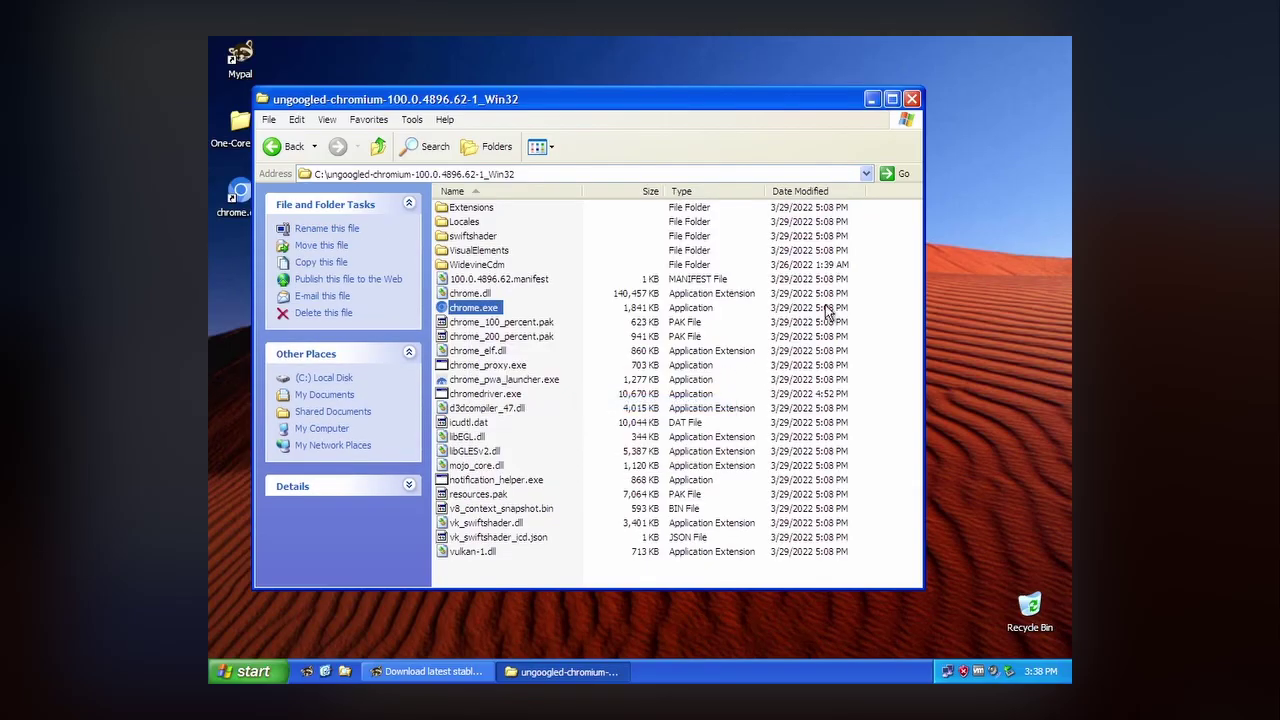
{"action": "left_click", "coordinate": [911, 98]}
Append '--no-sandbox -force-wave-audio --disable-exclusive-audio' to the shortcut's Target and apply it
{"action": "right_click", "coordinate": [238, 203]}
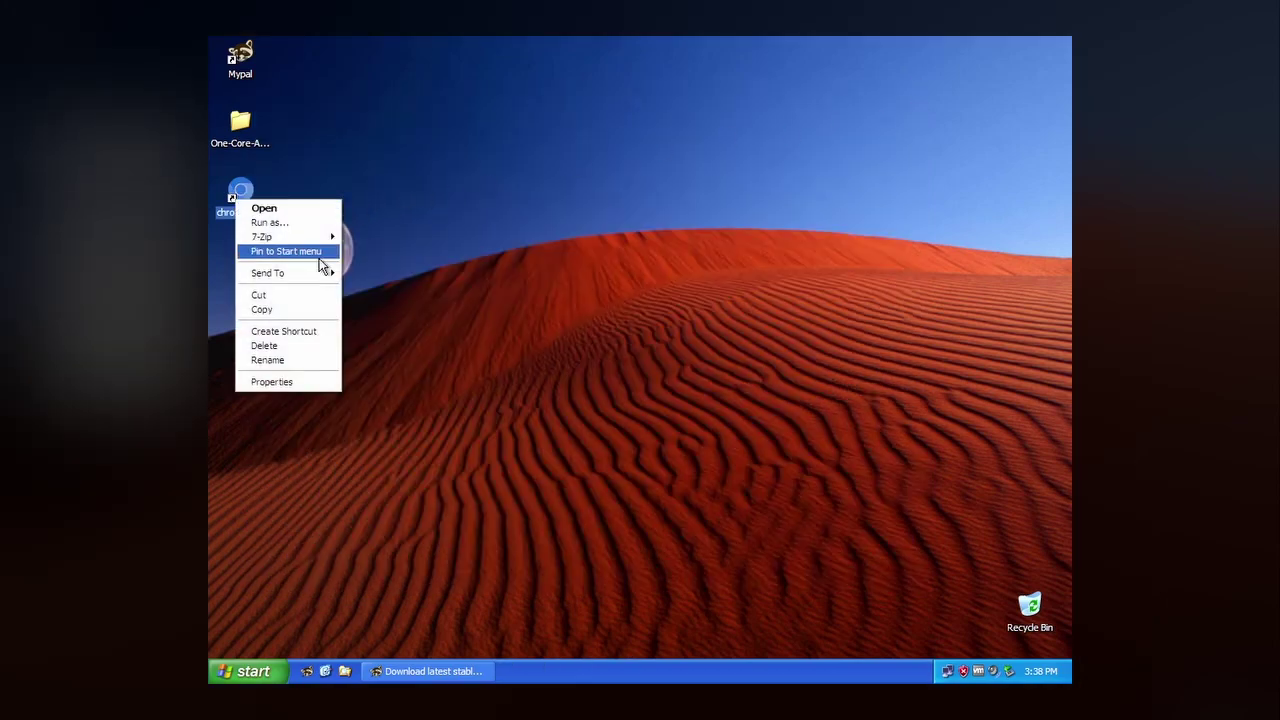
{"action": "left_click", "coordinate": [332, 382]}
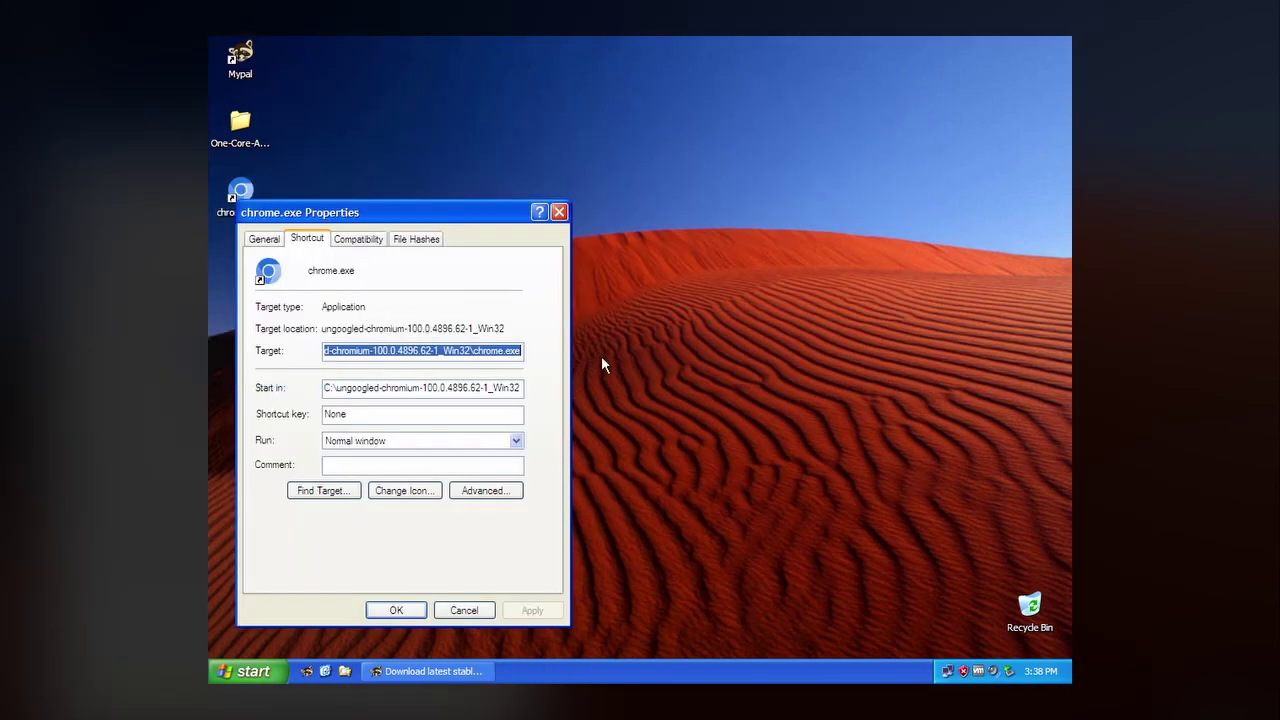
{"action": "key", "text": "End"}
{"action": "type", "text": "-"}
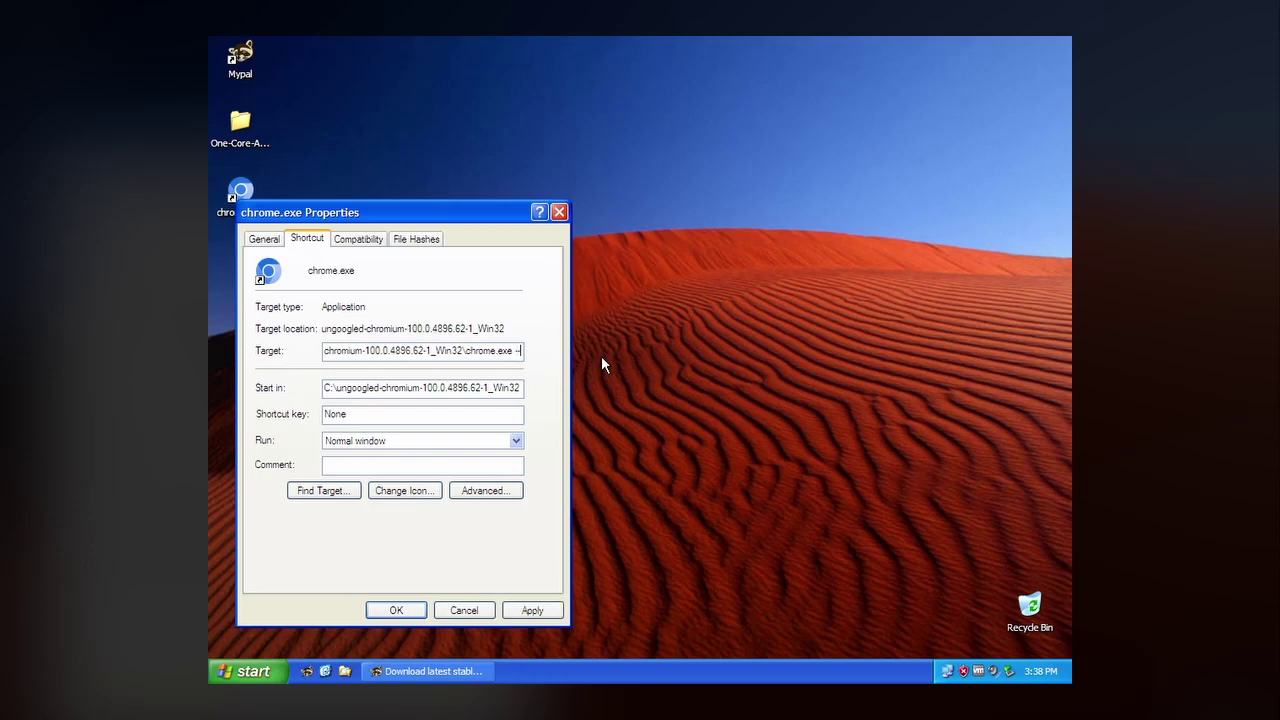
{"action": "type", "text": "-no-sandbox -force"}
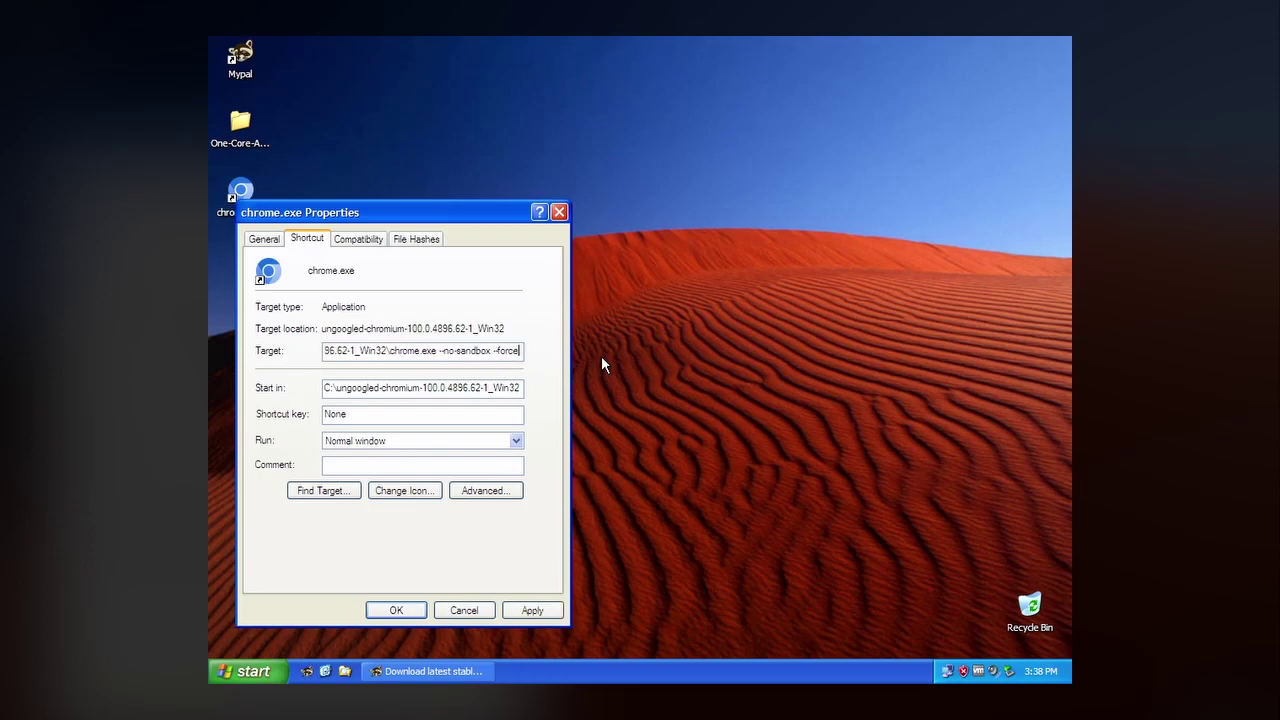
{"action": "type", "text": "-wave-audio --disable"}
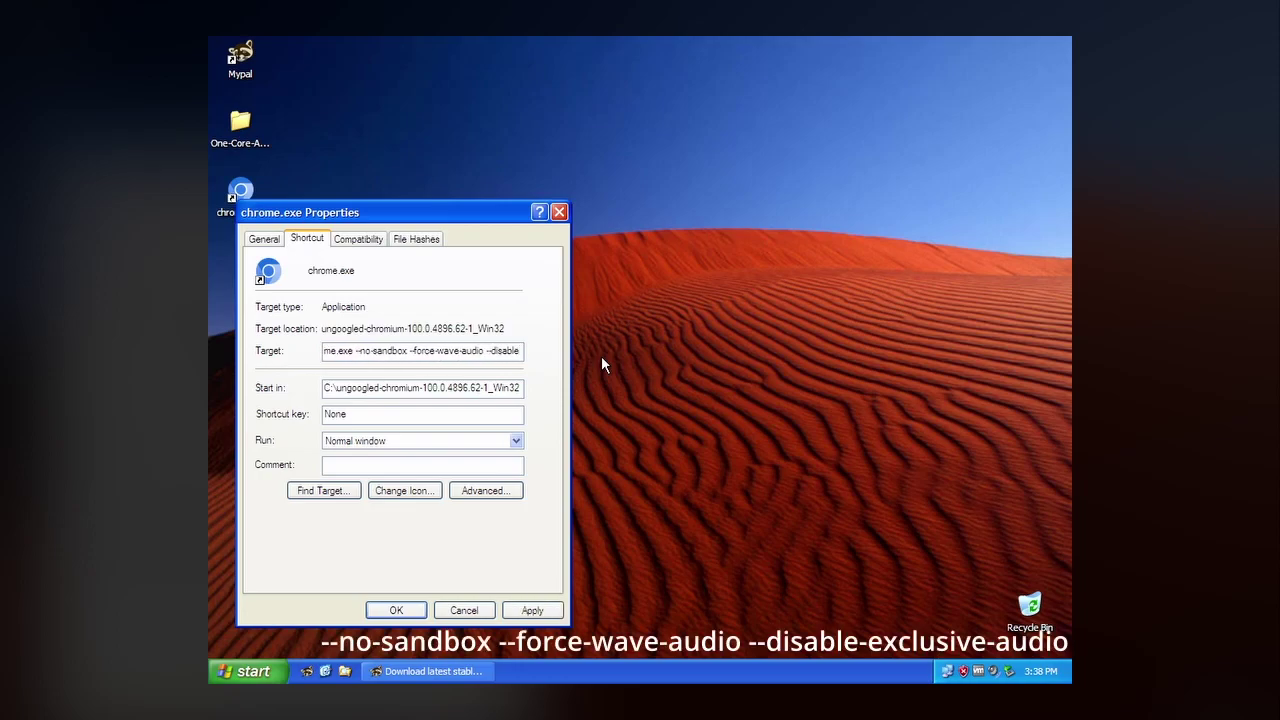
{"action": "type", "text": "-exclusive"}
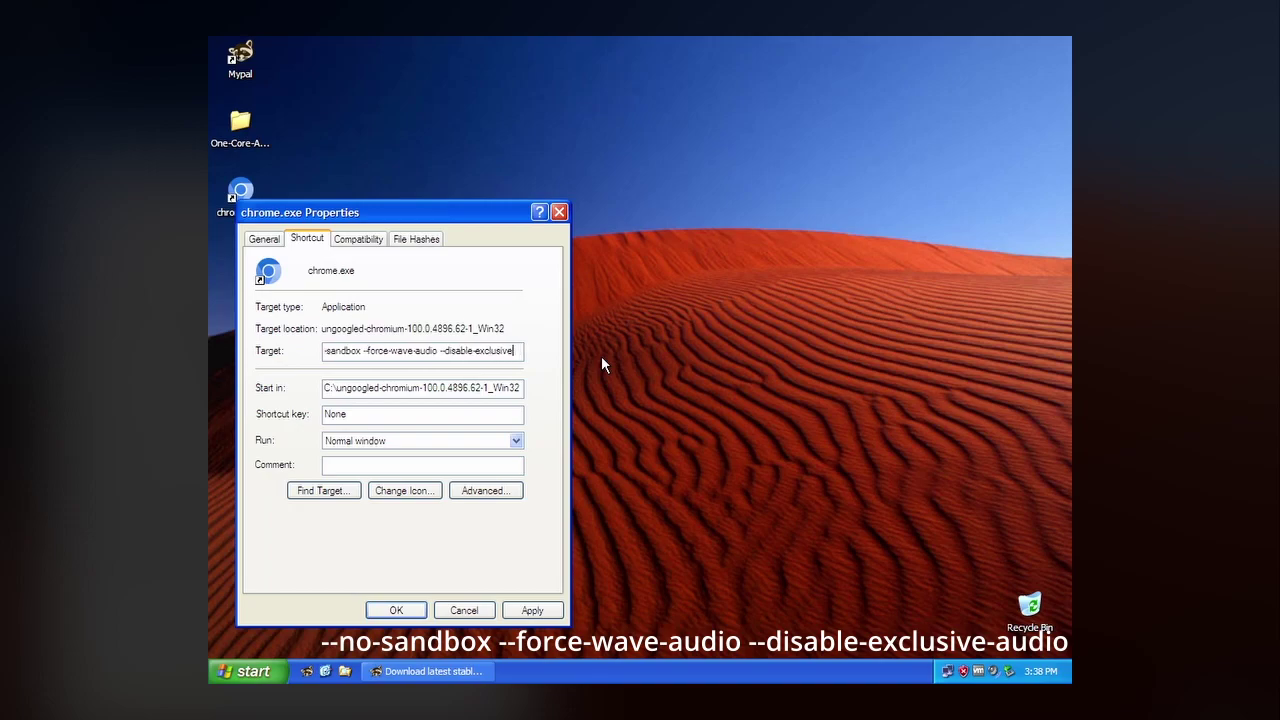
{"action": "type", "text": "-audio"}
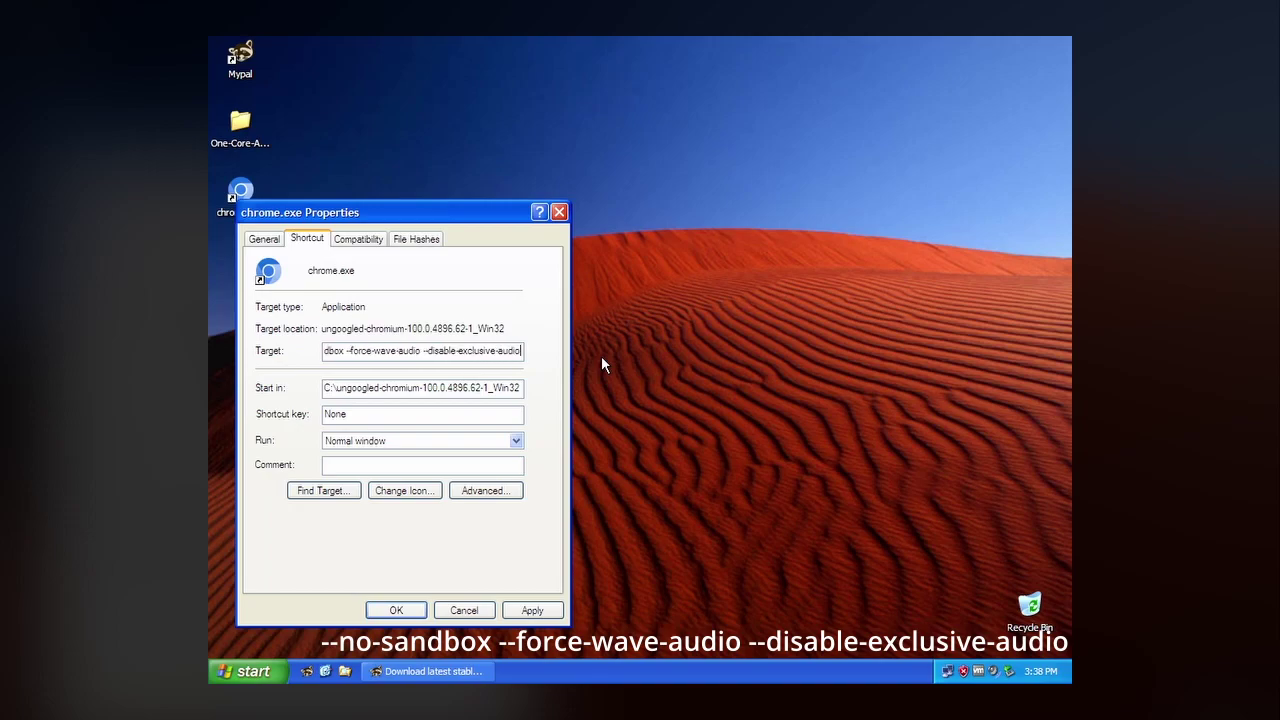
{"action": "left_click", "coordinate": [530, 610]}
{"action": "left_click", "coordinate": [396, 611]}
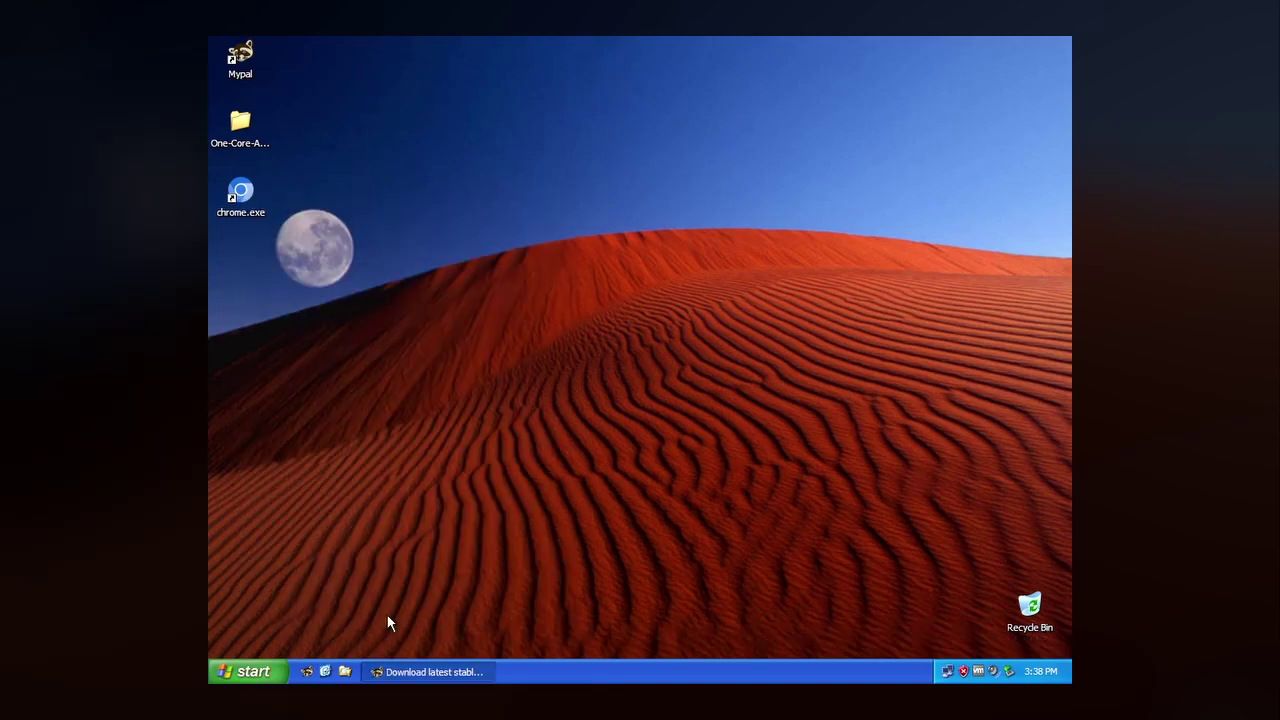
Launch Chromium from the shortcut and dismiss the command-line flag and Windows XP warnings
{"action": "double_click", "coordinate": [247, 204]}
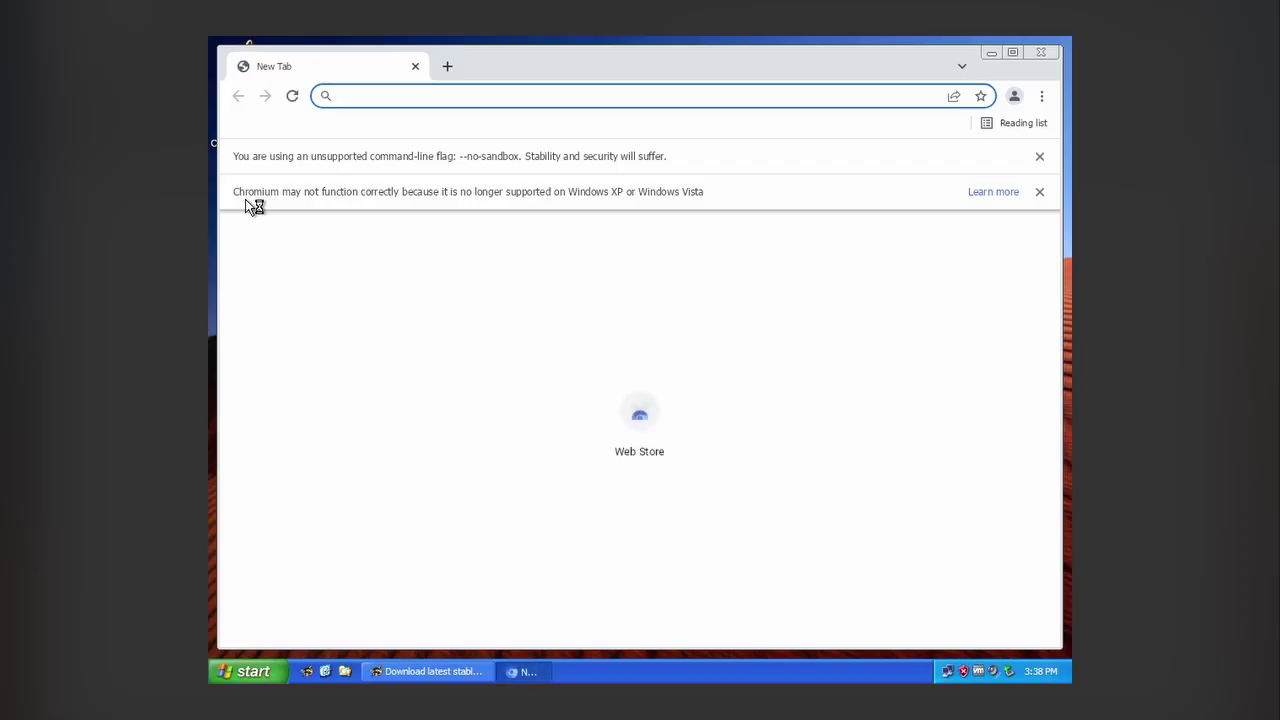
{"action": "left_click", "coordinate": [1039, 157]}
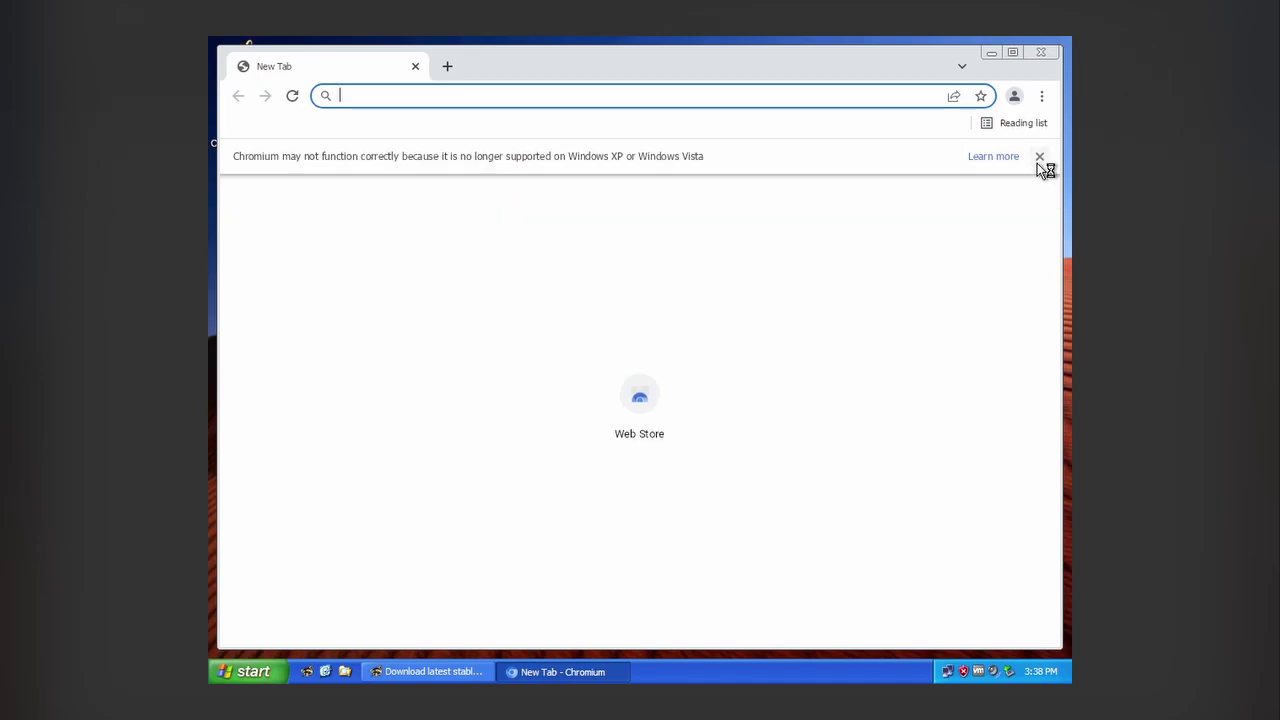
{"action": "left_click", "coordinate": [1039, 157]}
Show the About Chromium page maximized and select the Version 100.0.4896.62 text
{"action": "left_click", "coordinate": [1042, 96]}
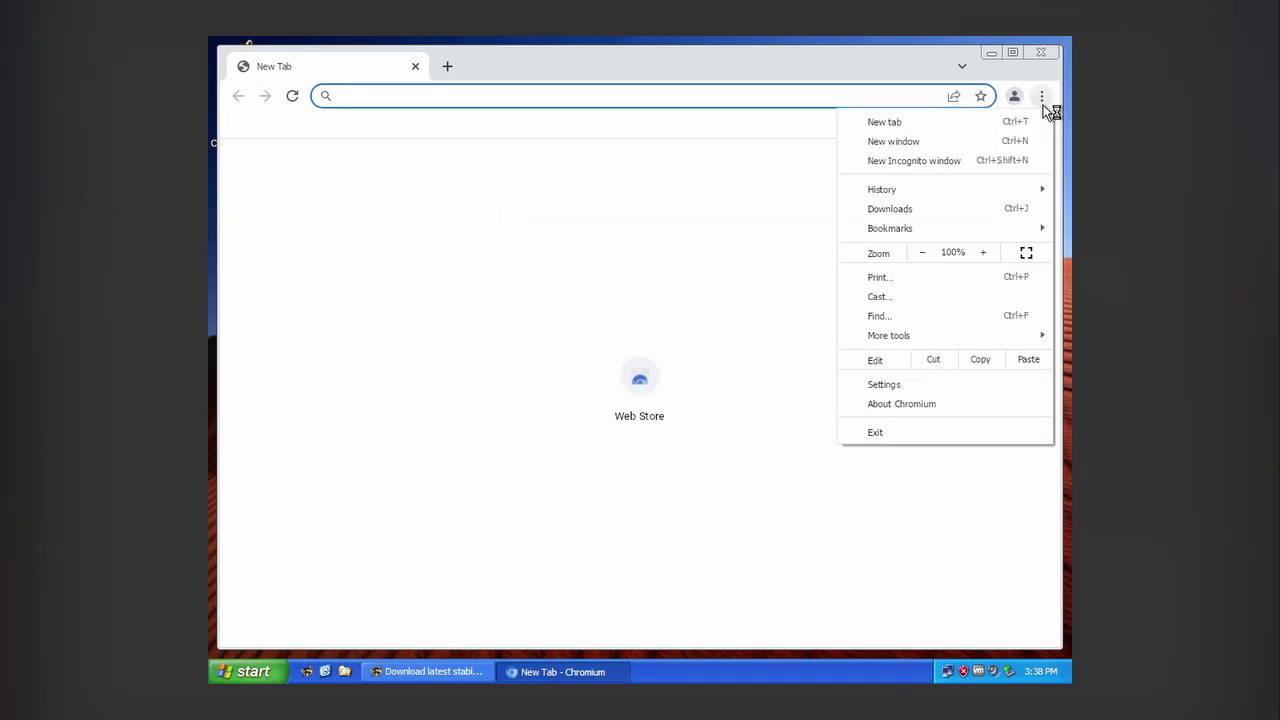
{"action": "left_click", "coordinate": [948, 380]}
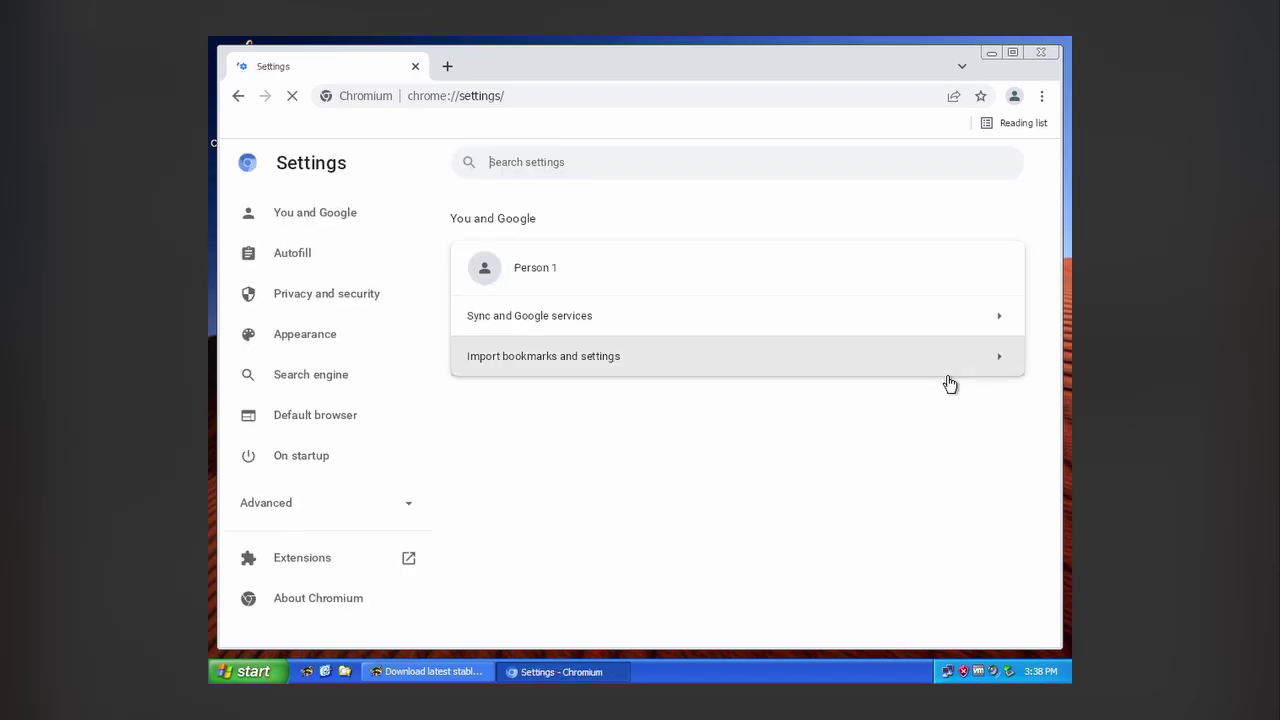
{"action": "left_click", "coordinate": [362, 592]}
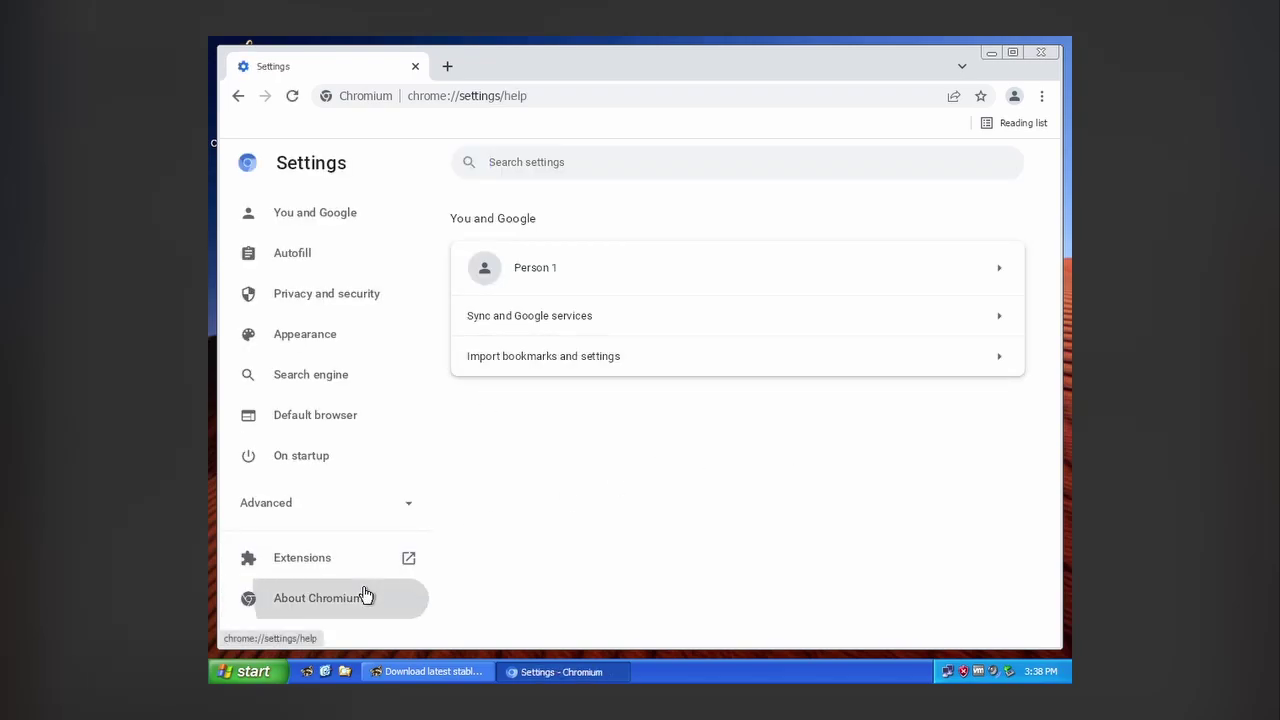
{"action": "double_click", "coordinate": [1023, 72]}
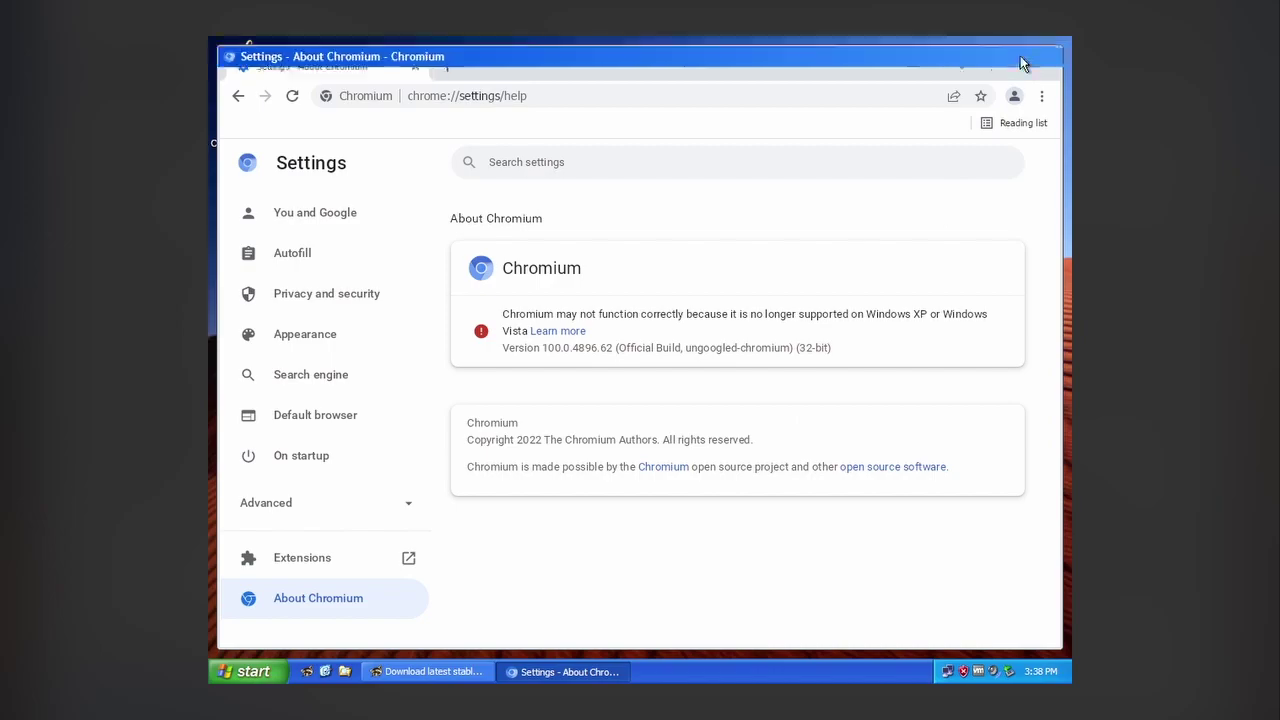
{"action": "double_click", "coordinate": [523, 332]}
{"action": "left_click_drag", "start_coordinate": [523, 332], "coordinate": [607, 332]}
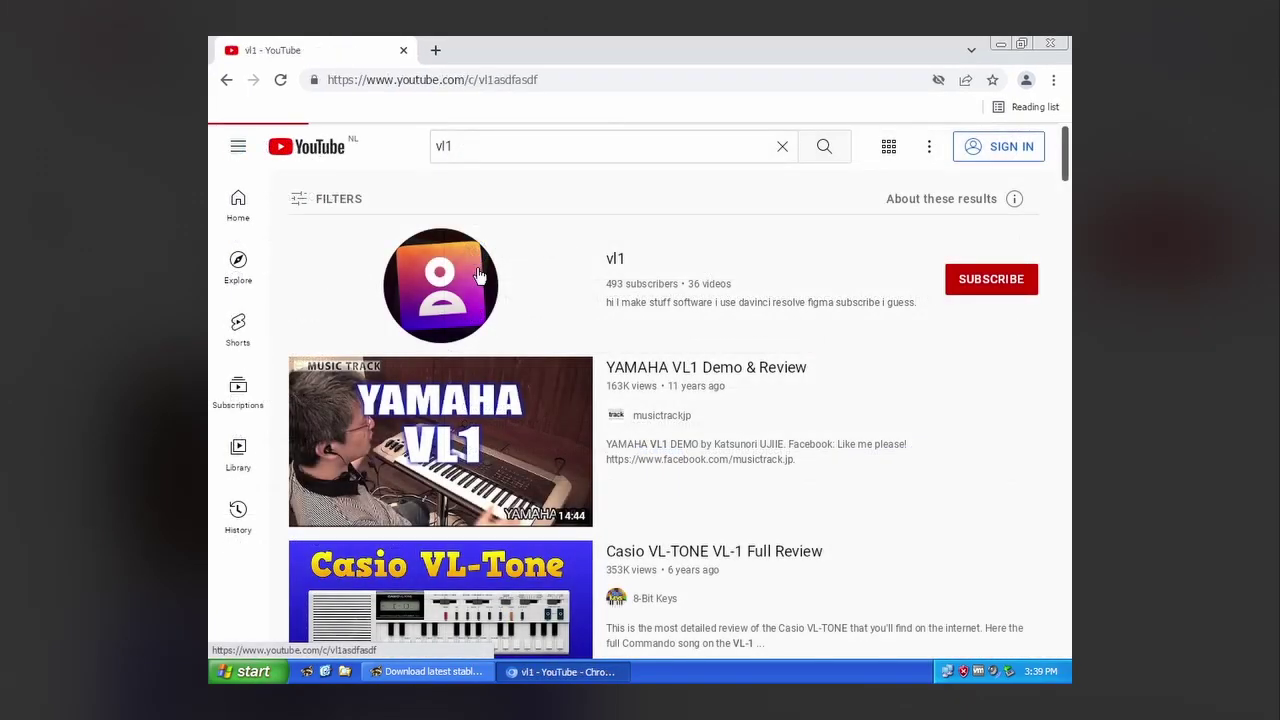
Play the vl1 channel's ReactOS Install Speedrun video, skip its ad, then try the Web Store tile
{"action": "left_click", "coordinate": [478, 275]}
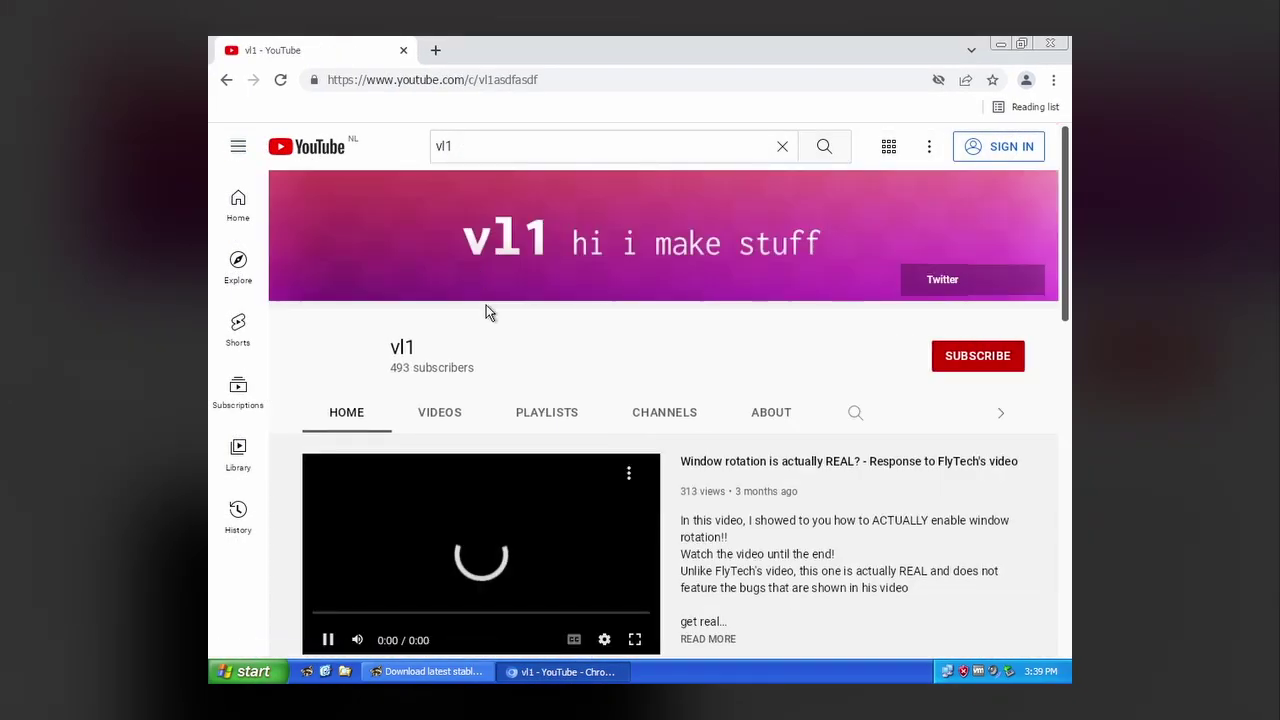
{"action": "left_click", "coordinate": [451, 416]}
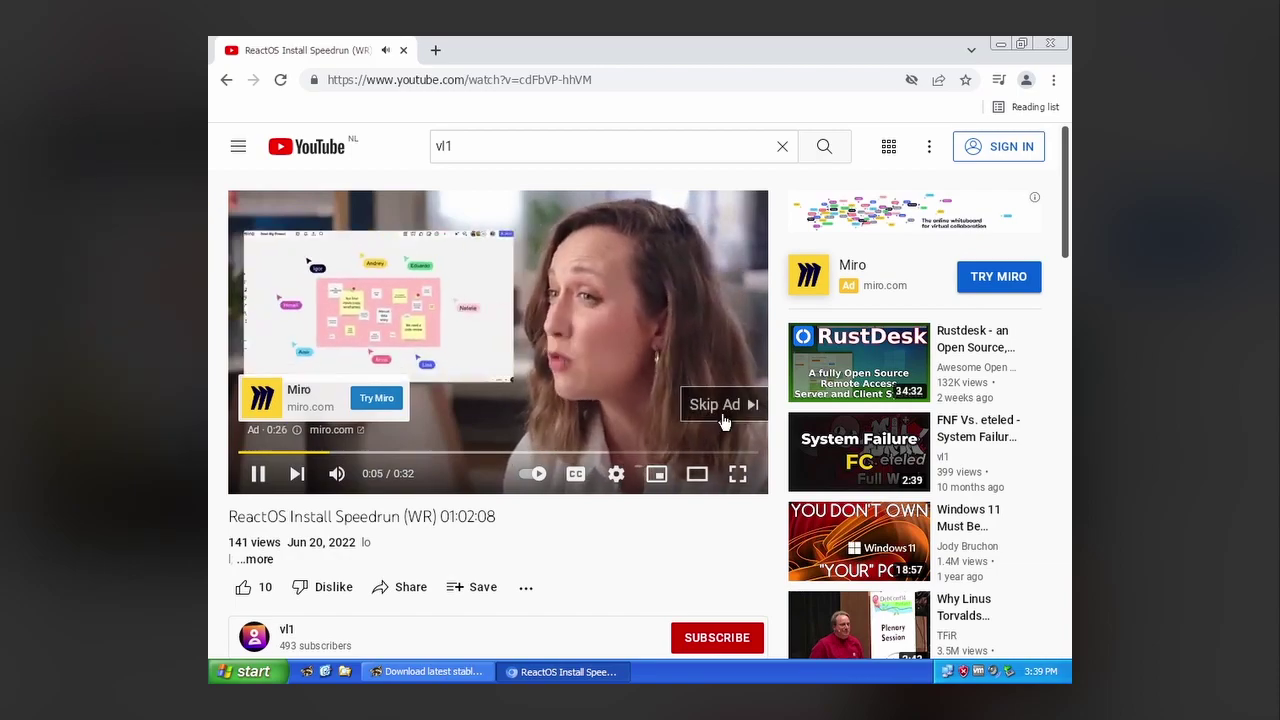
{"action": "left_click", "coordinate": [722, 416]}
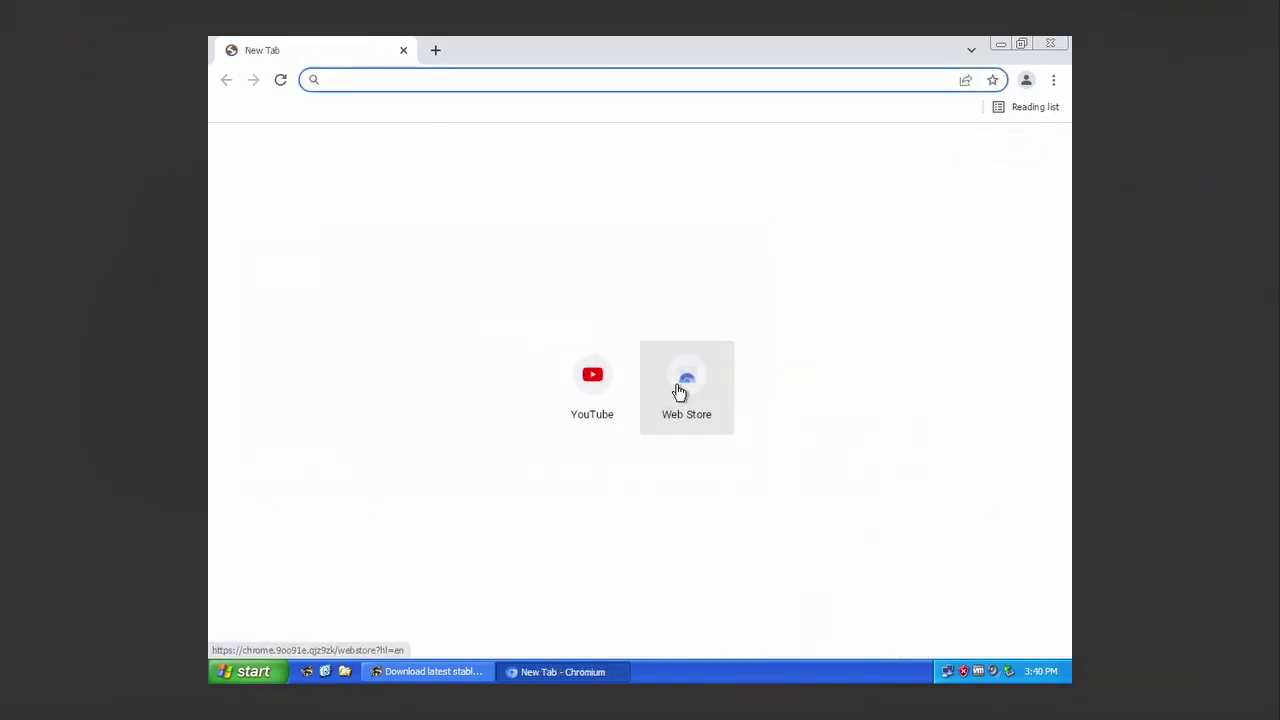
{"action": "left_click", "coordinate": [679, 391]}
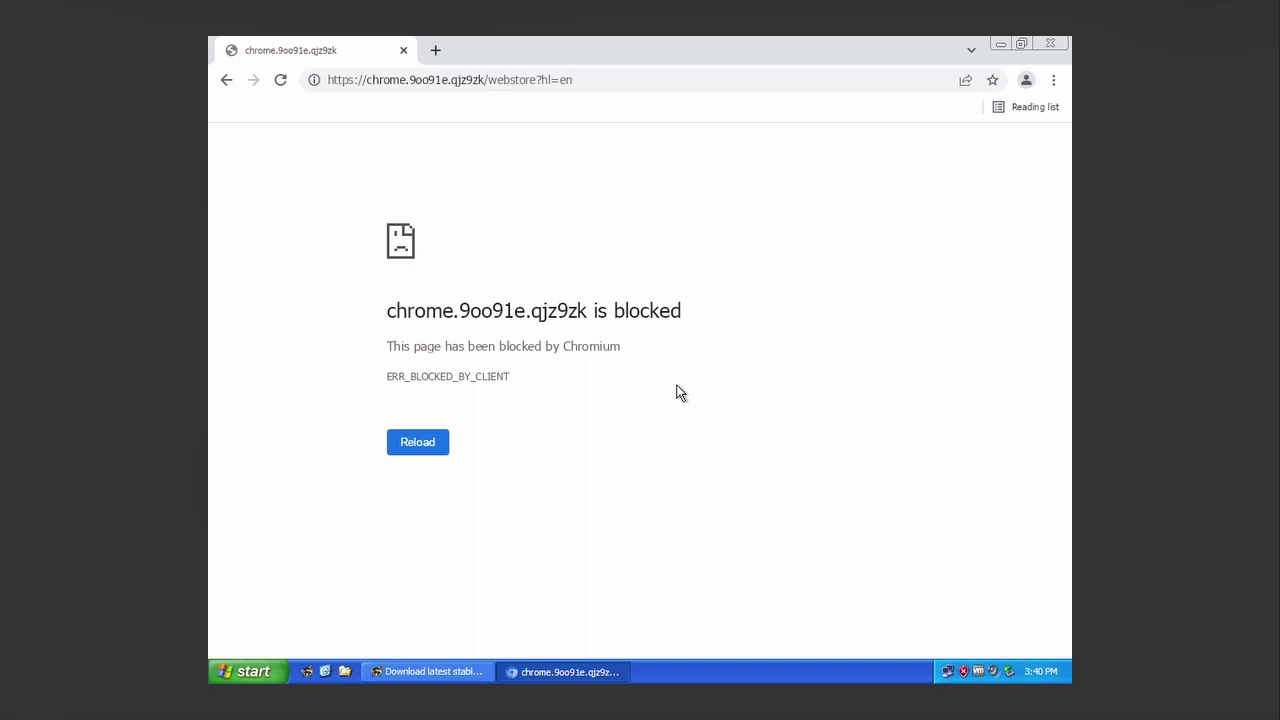
Reload the blocked Web Store page, return to the New Tab page, and reach More tools
{"action": "left_click", "coordinate": [447, 455]}
{"action": "key", "text": "alt+Left"}
{"action": "left_click", "coordinate": [1058, 88]}
{"action": "mouse_move", "coordinate": [933, 324]}
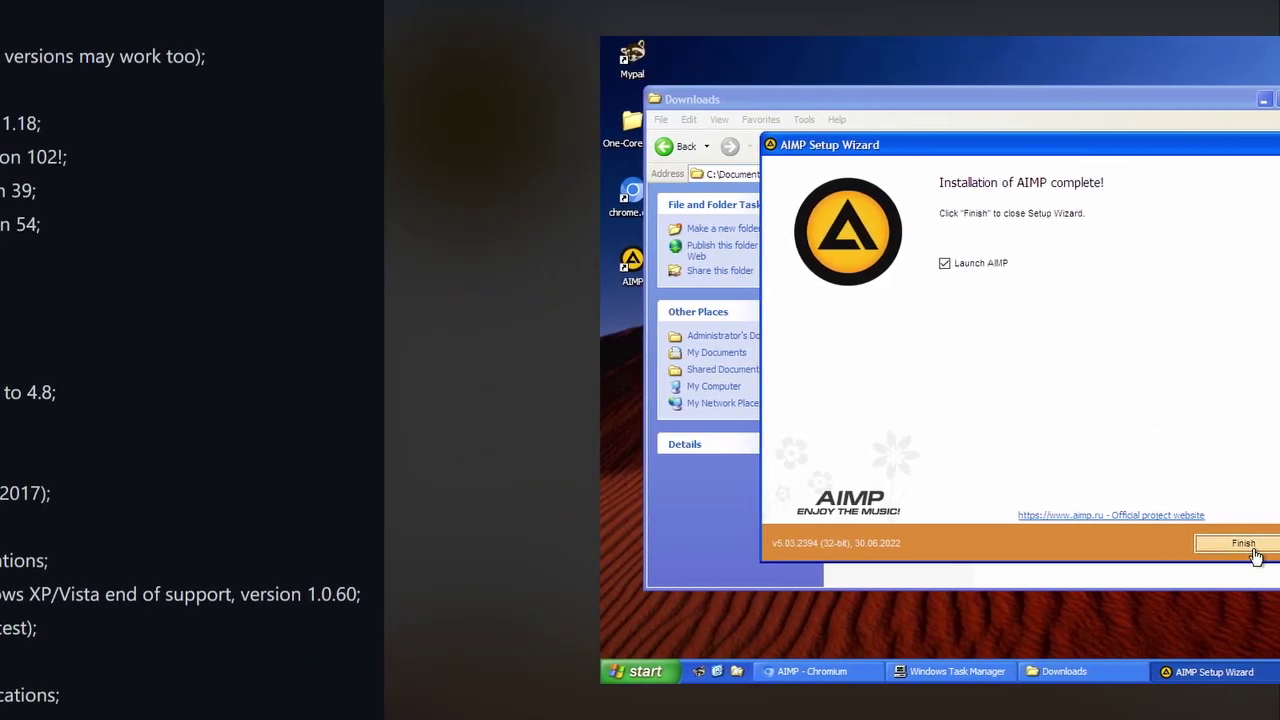
Finish the AIMP setup, choose the Dark theme and enable rounded window corners
{"action": "left_click", "coordinate": [851, 543]}
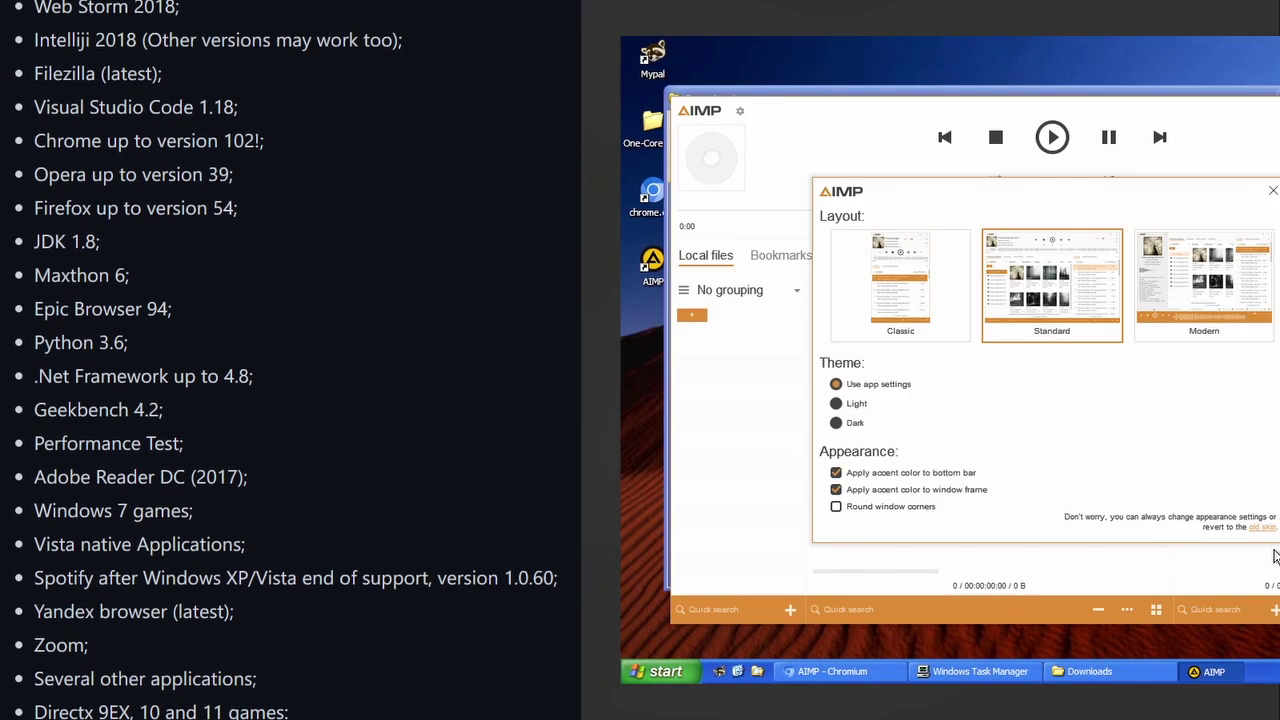
{"action": "left_click", "coordinate": [853, 424]}
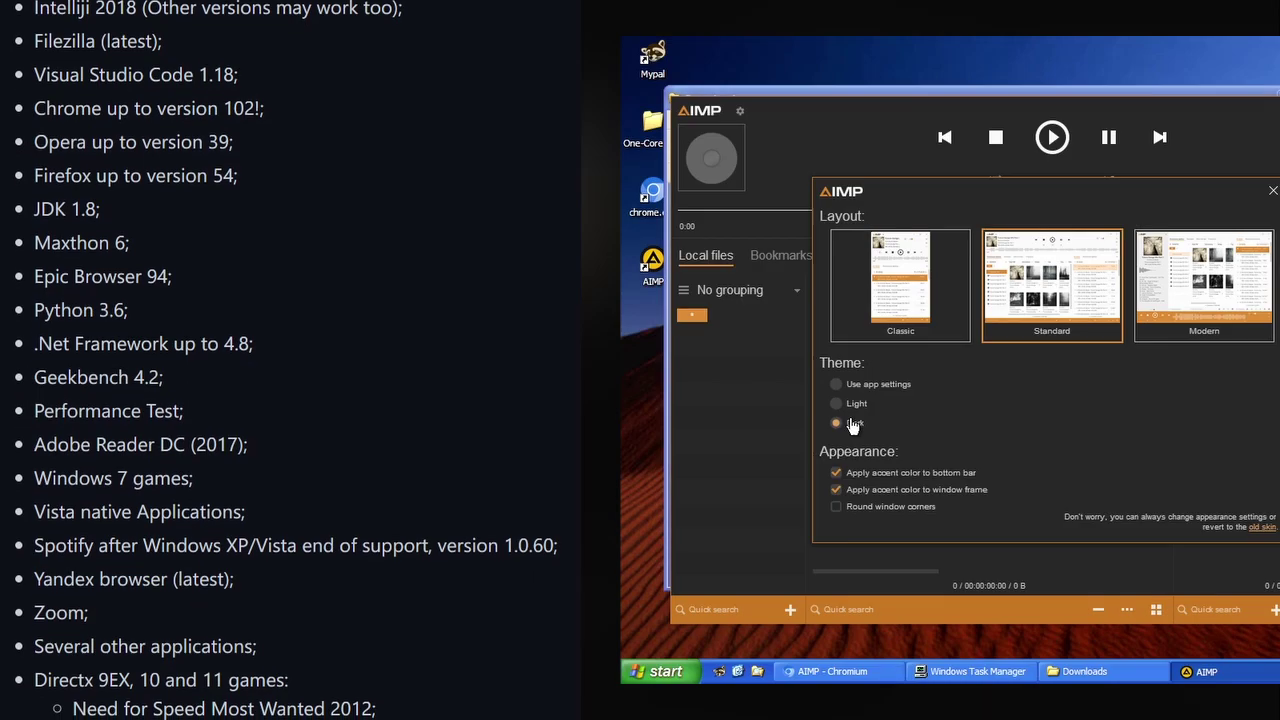
{"action": "left_click", "coordinate": [860, 388]}
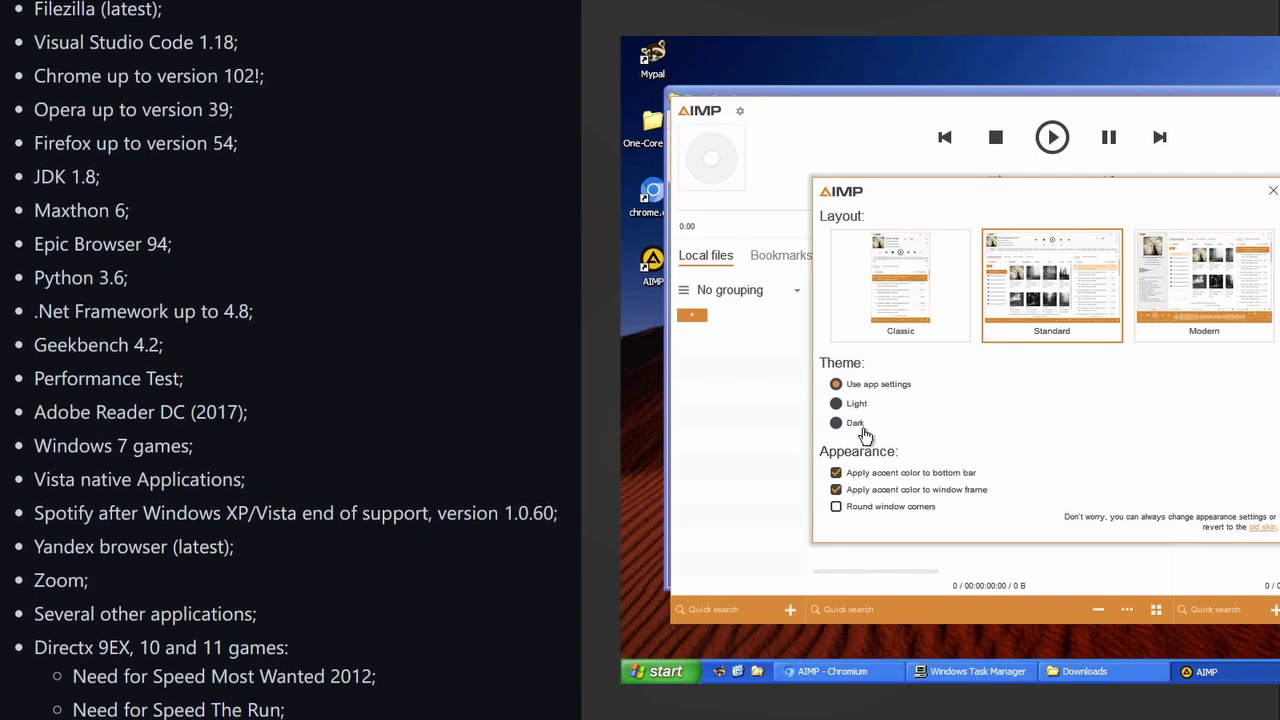
{"action": "left_click", "coordinate": [855, 423]}
{"action": "left_click", "coordinate": [885, 509]}
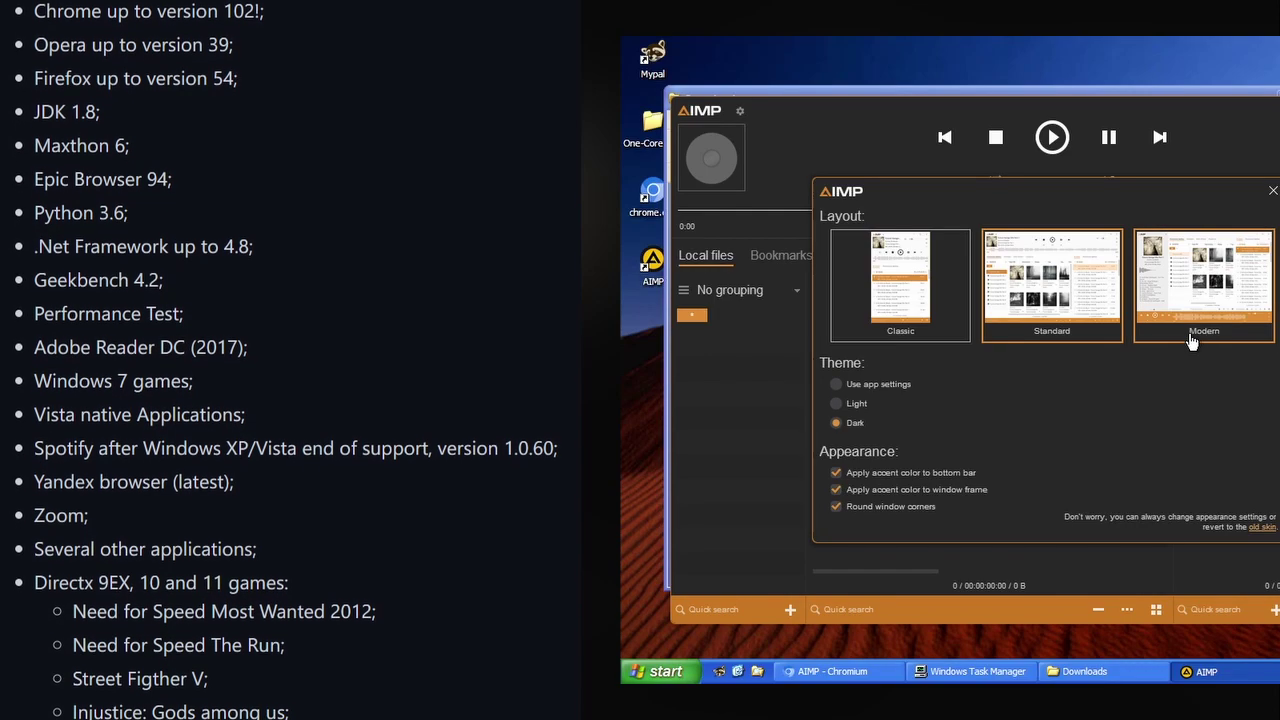
Compare the Standard and Classic player layouts, settling on the Modern layout
{"action": "left_click", "coordinate": [1204, 285]}
{"action": "left_click", "coordinate": [1052, 290]}
{"action": "left_click", "coordinate": [895, 340]}
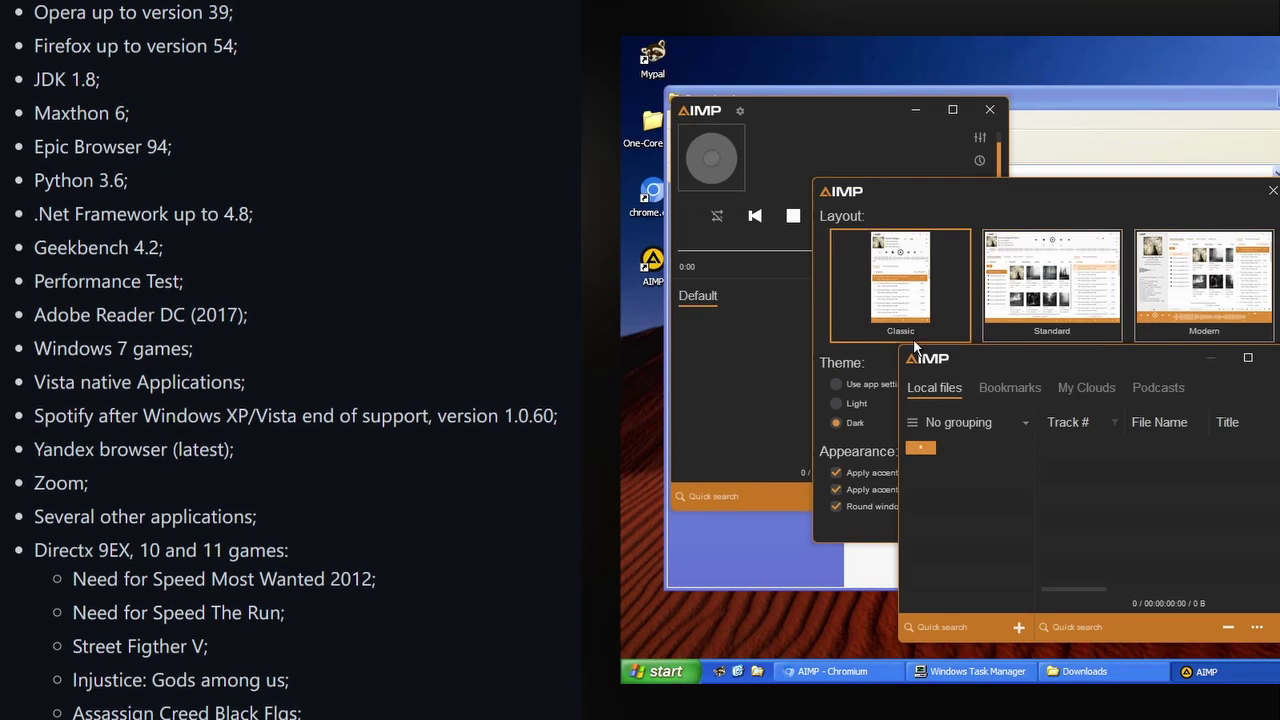
{"action": "left_click", "coordinate": [1171, 297]}
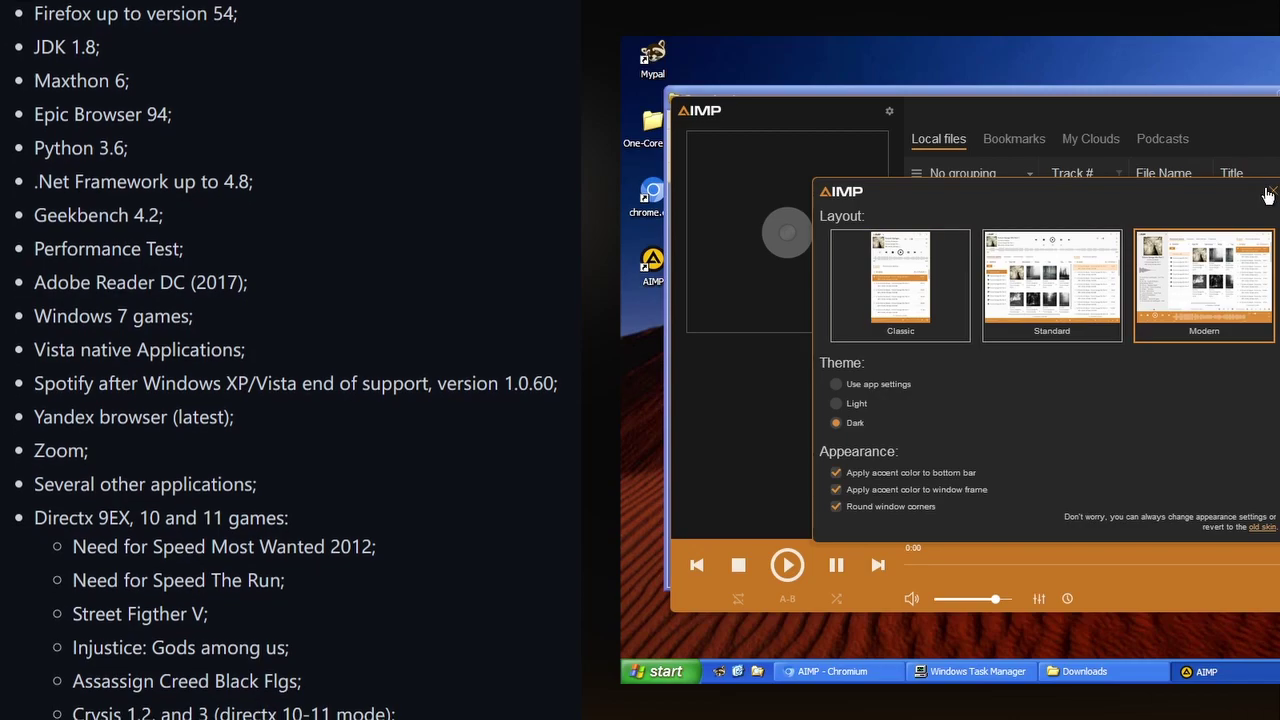